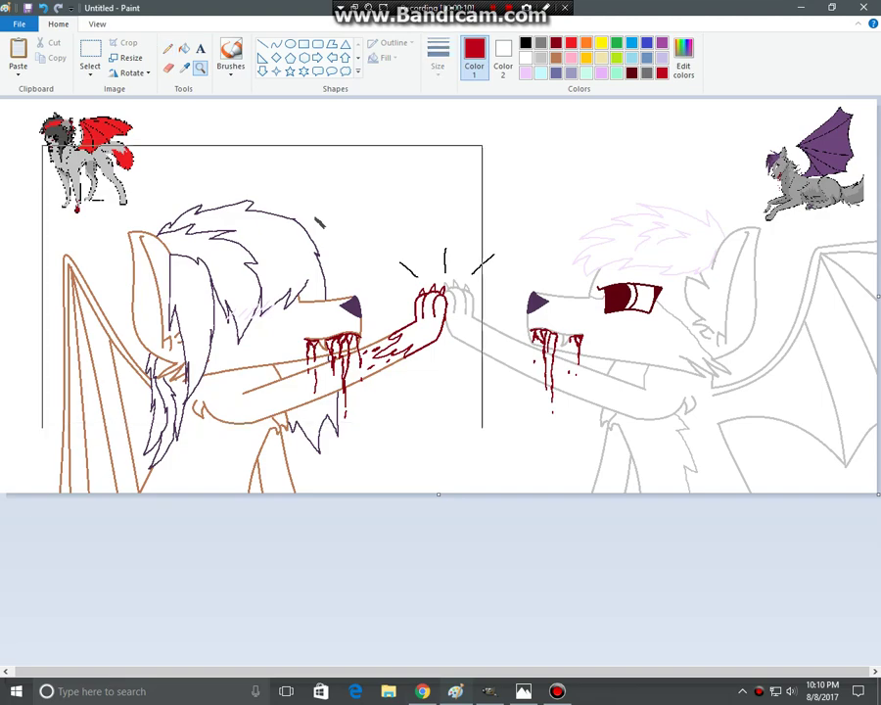
# Step: Fill the hair of the wolf facing the bloodied paw with the purple sampled from its reference picture's wing
pyautogui.click(259, 308)
pyautogui.scroll(3, 441, 382)
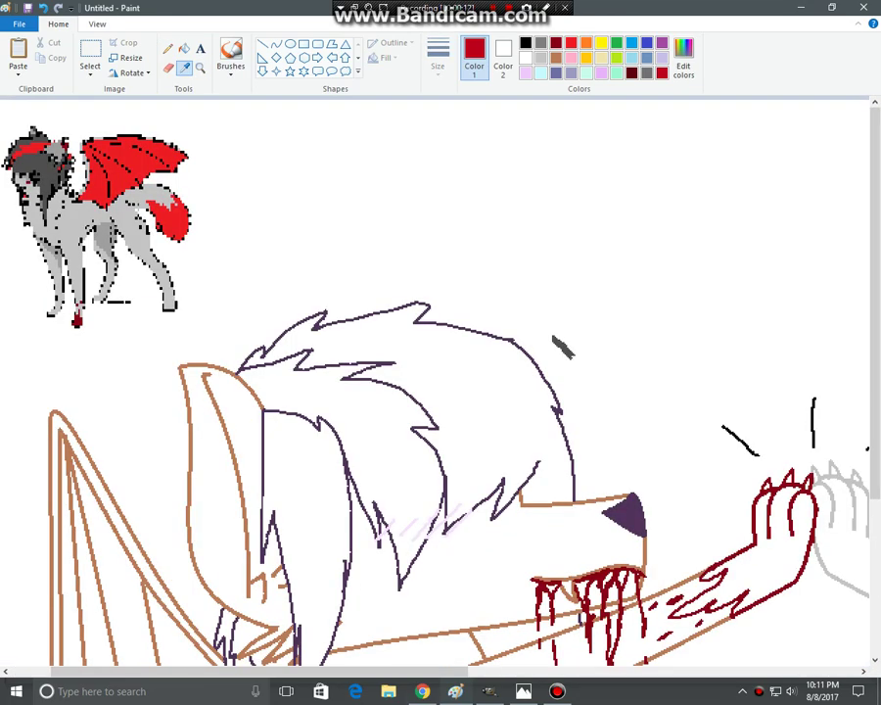
pyautogui.moveTo(260, 672); pyautogui.dragTo(651, 672)
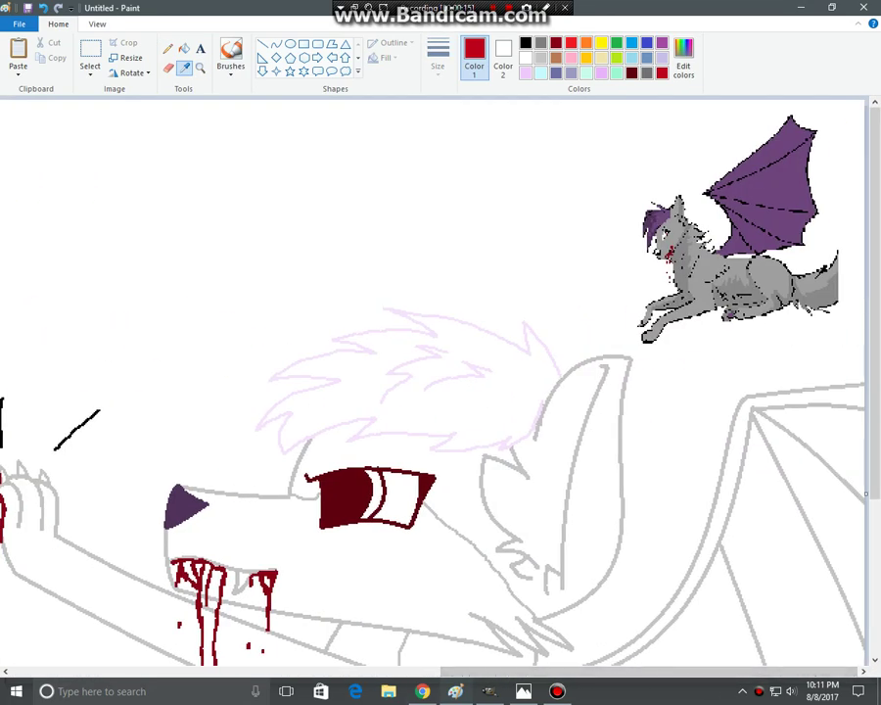
pyautogui.click(766, 186)
pyautogui.click(184, 48)
pyautogui.click(460, 401)
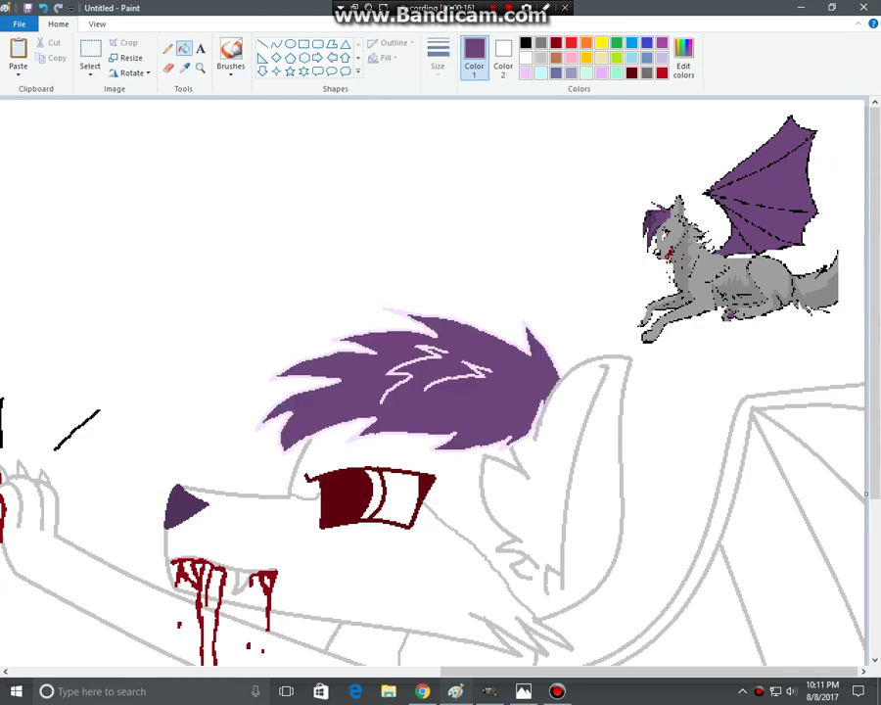
# Step: Mix a darker purple and recolour the purple hair's outline and inner strand lines with it
pyautogui.scroll(-5, 460, 402)
pyautogui.scroll(3, 461, 402)
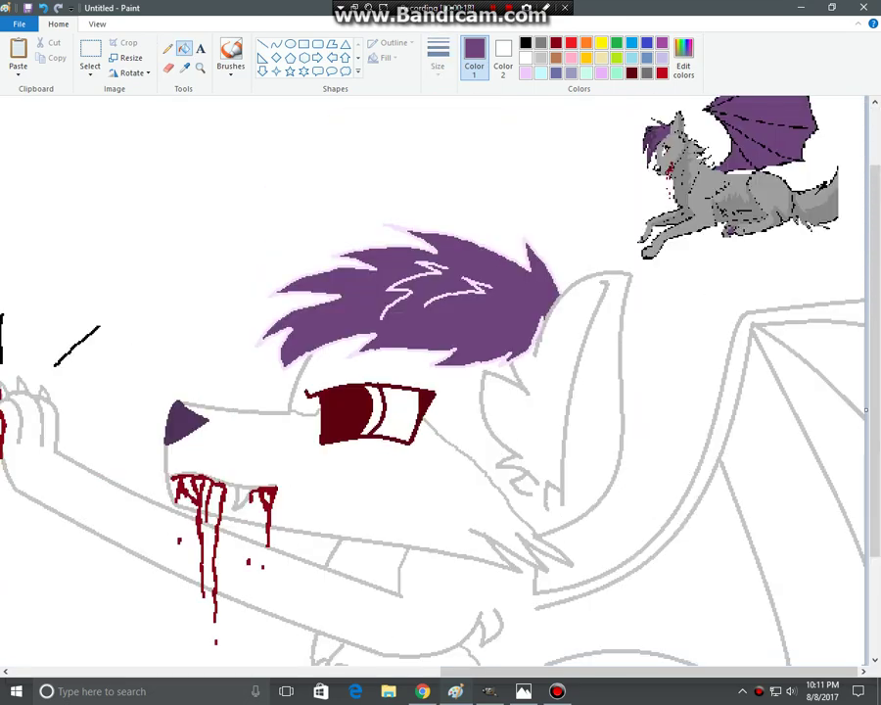
pyautogui.click(421, 279)
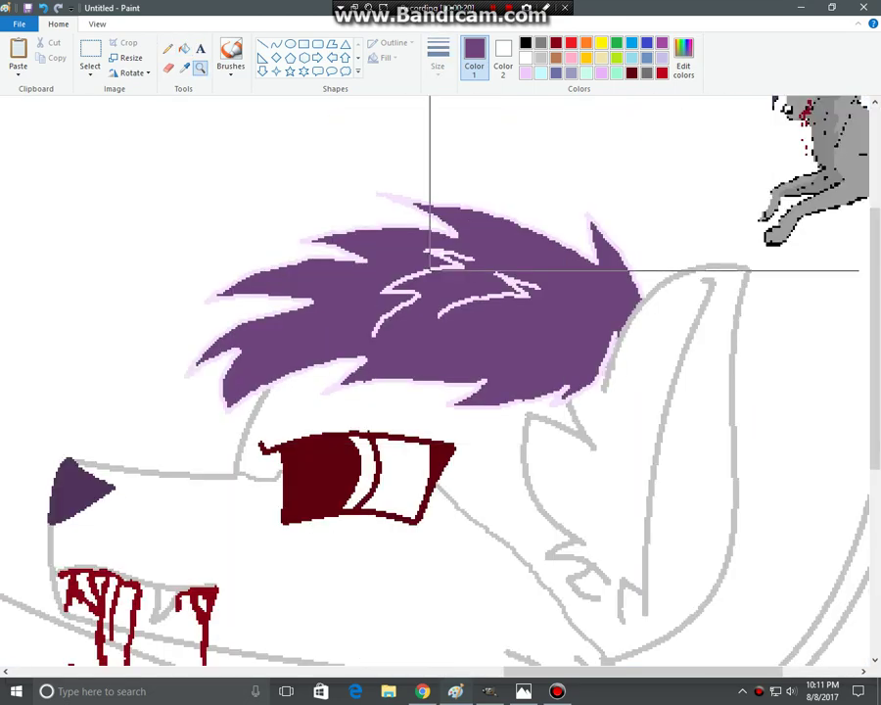
pyautogui.click(684, 59)
pyautogui.click(586, 345)
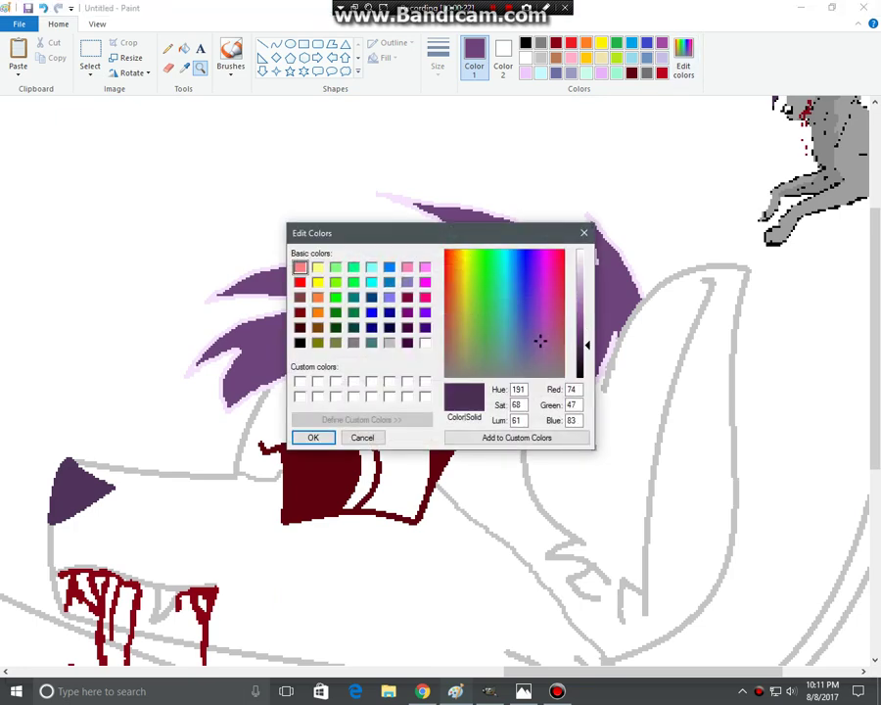
pyautogui.click(316, 438)
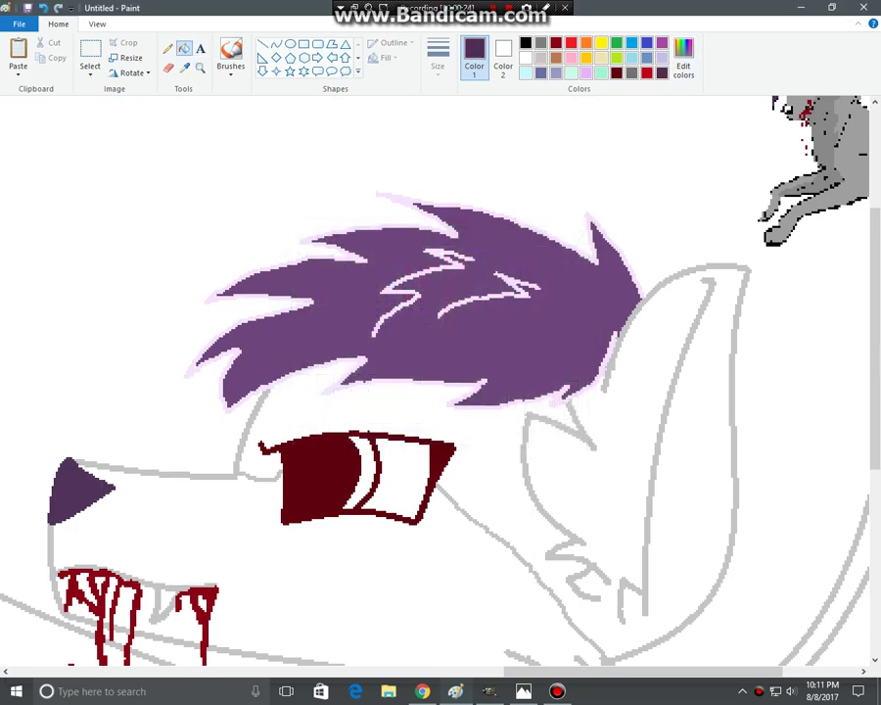
pyautogui.click(415, 293)
pyautogui.click(521, 292)
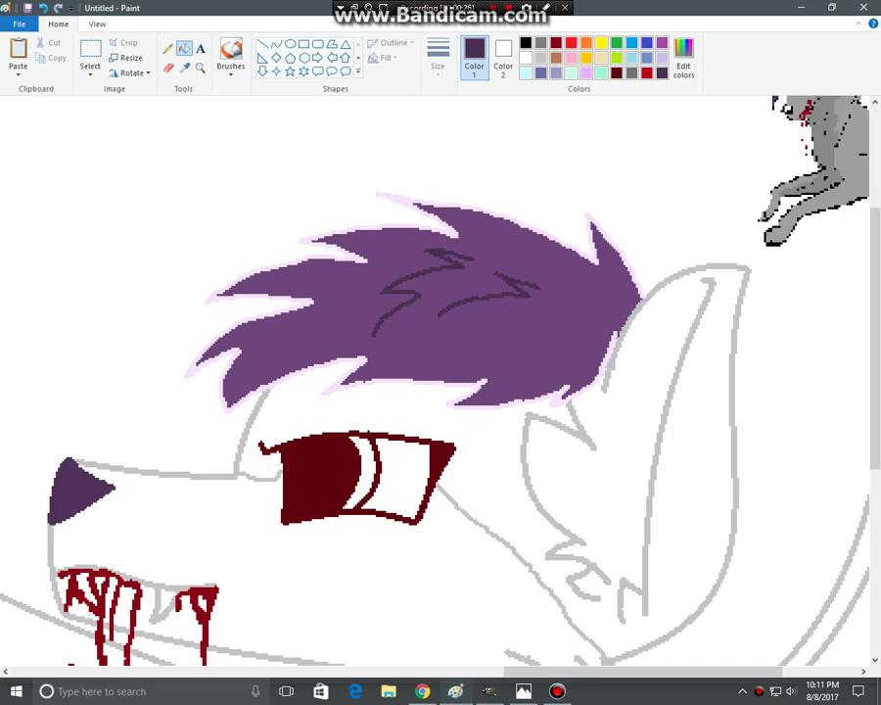
pyautogui.click(454, 235)
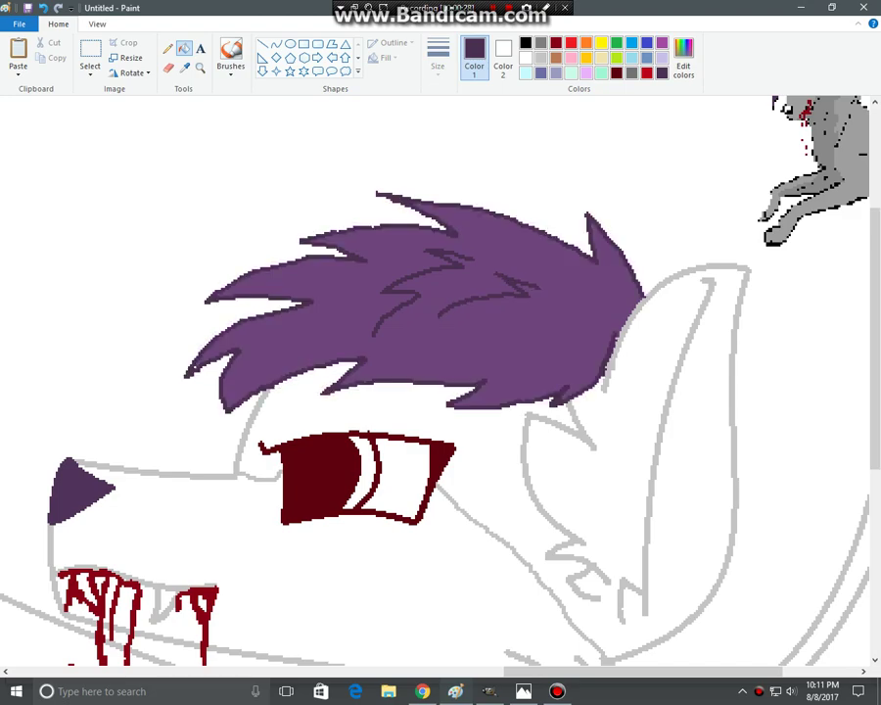
# Step: Sample the grey fur from the purple-winged reference and fill the same wolf's head, ear, raised arm, body and front leg
pyautogui.scroll(-1, 436, 382)
pyautogui.scroll(2, 436, 382)
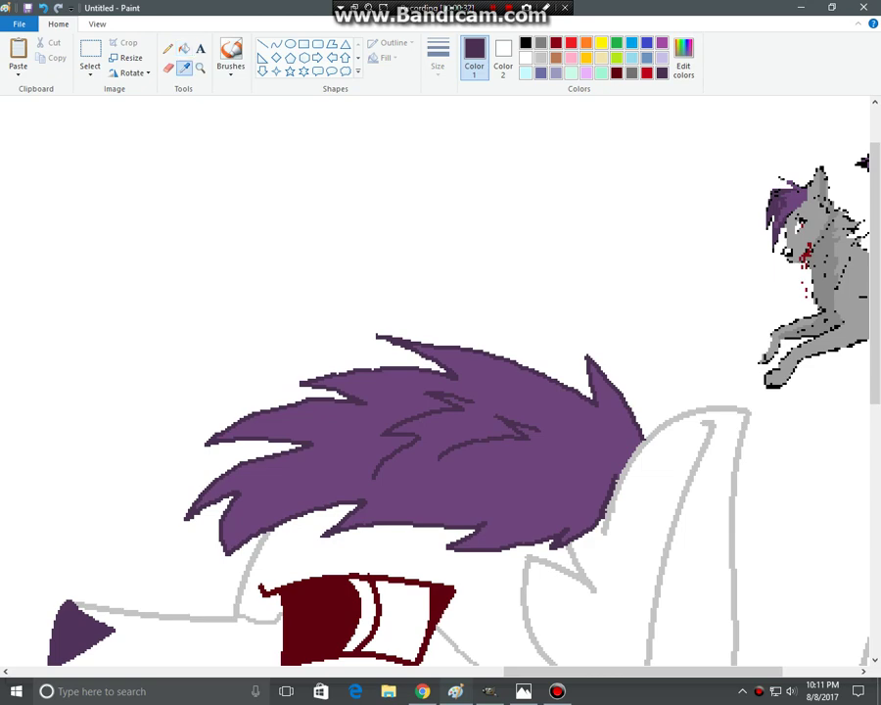
pyautogui.scroll(-2, 435, 382)
pyautogui.click(494, 328)
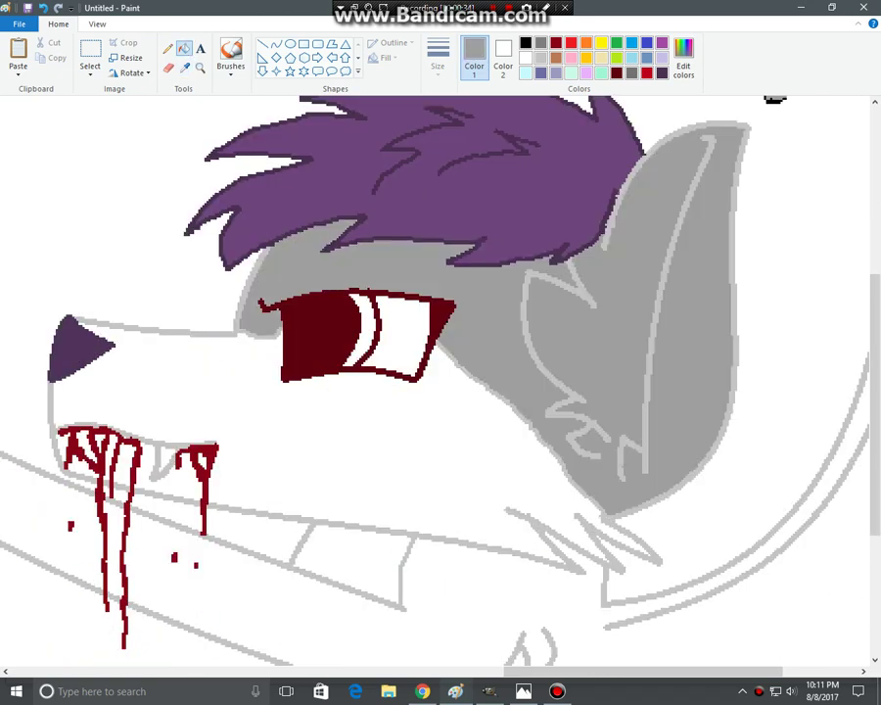
pyautogui.scroll(-2, 436, 382)
pyautogui.click(475, 358)
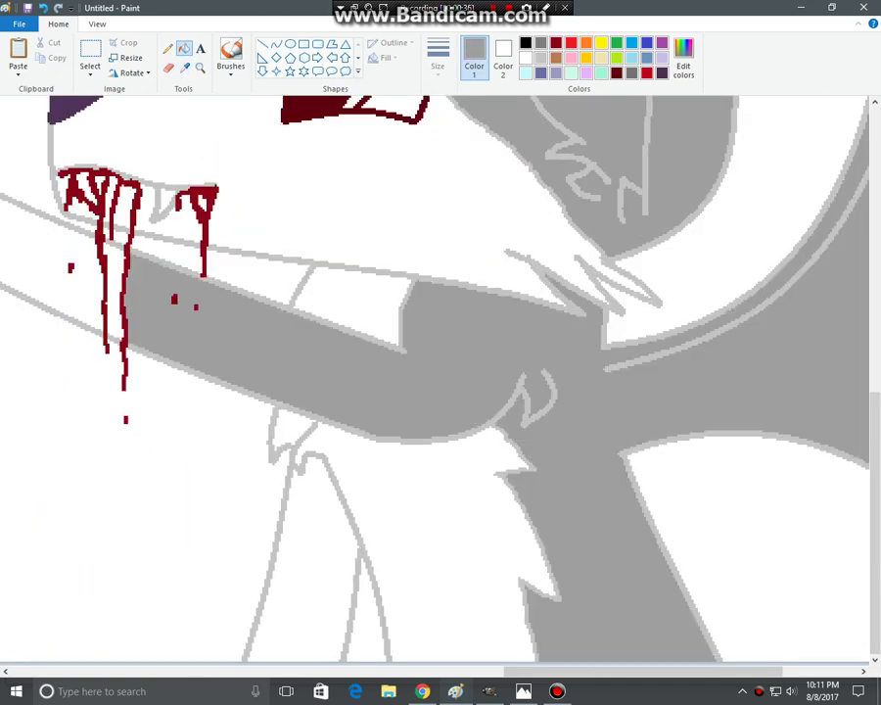
pyautogui.click(115, 295)
pyautogui.click(69, 286)
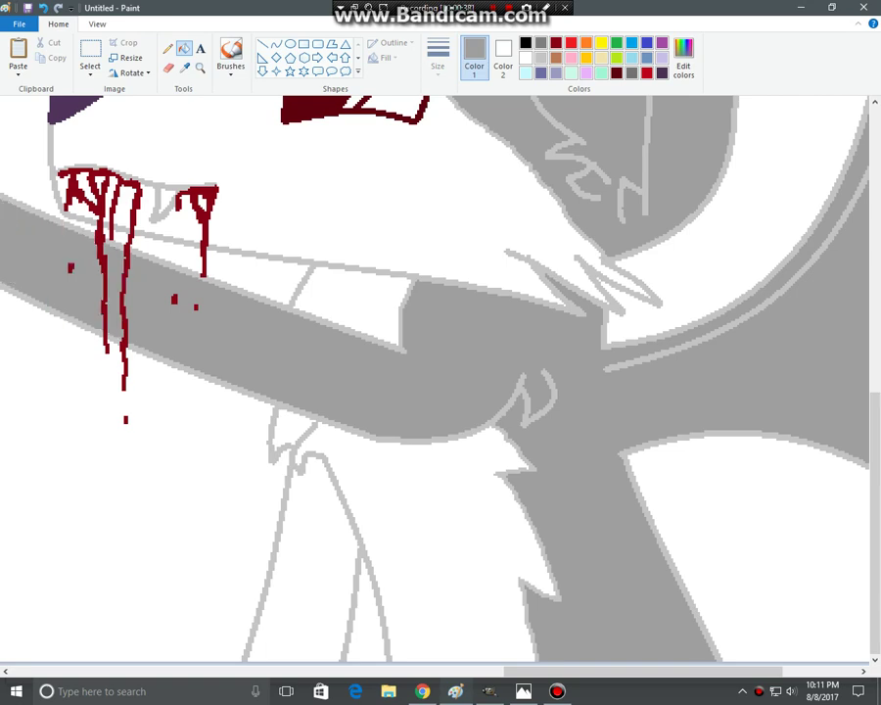
pyautogui.scroll(1, 436, 382)
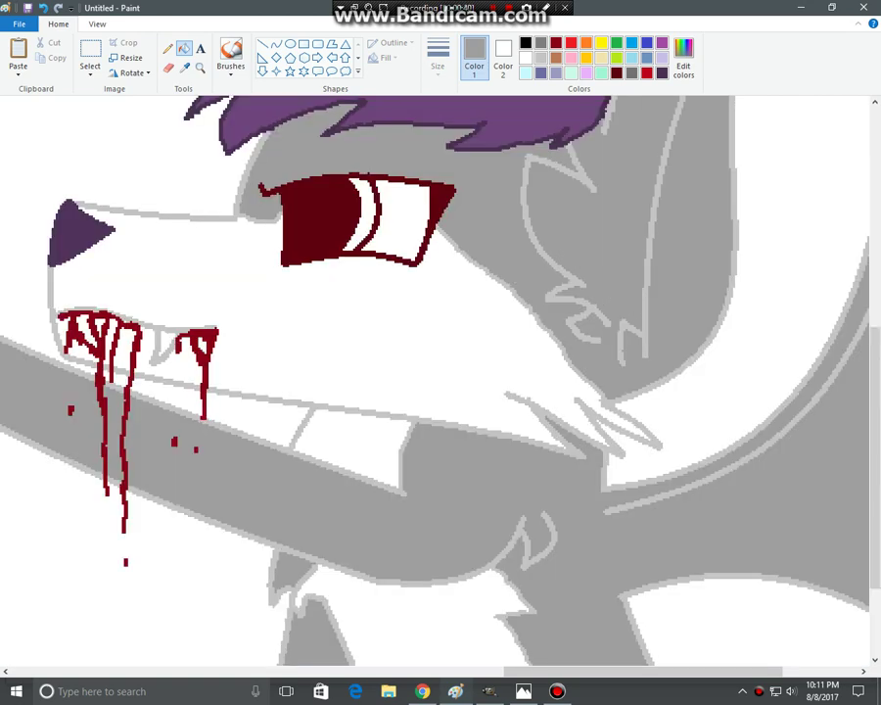
pyautogui.scroll(-1, 436, 382)
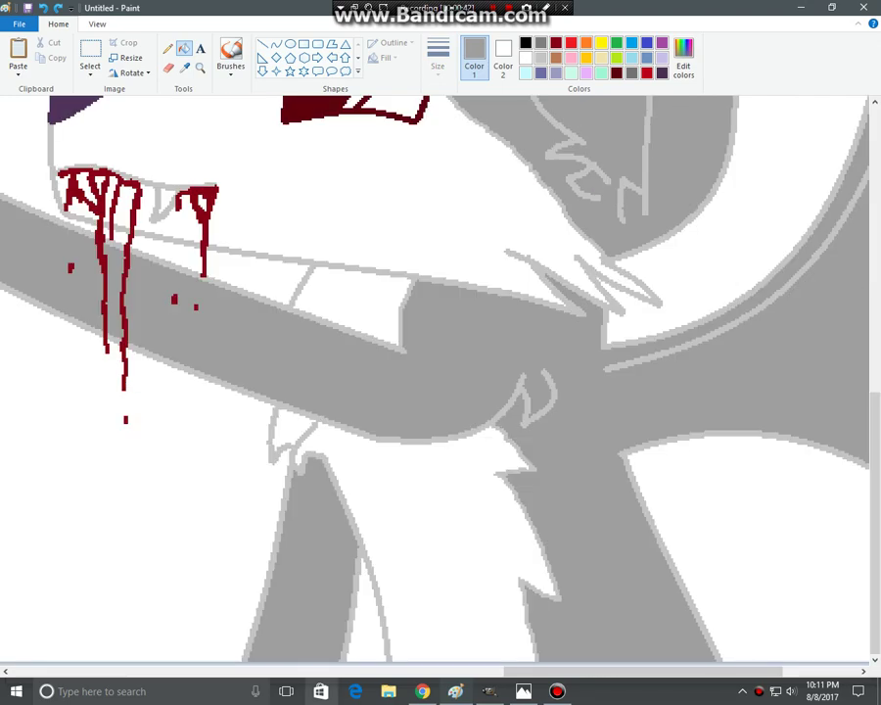
# Step: Sample the reference's purple and pencil a jagged boundary where the grey wolf's wing meets its body
pyautogui.hscroll(1, 436, 382)
pyautogui.hscroll(1, 435, 382)
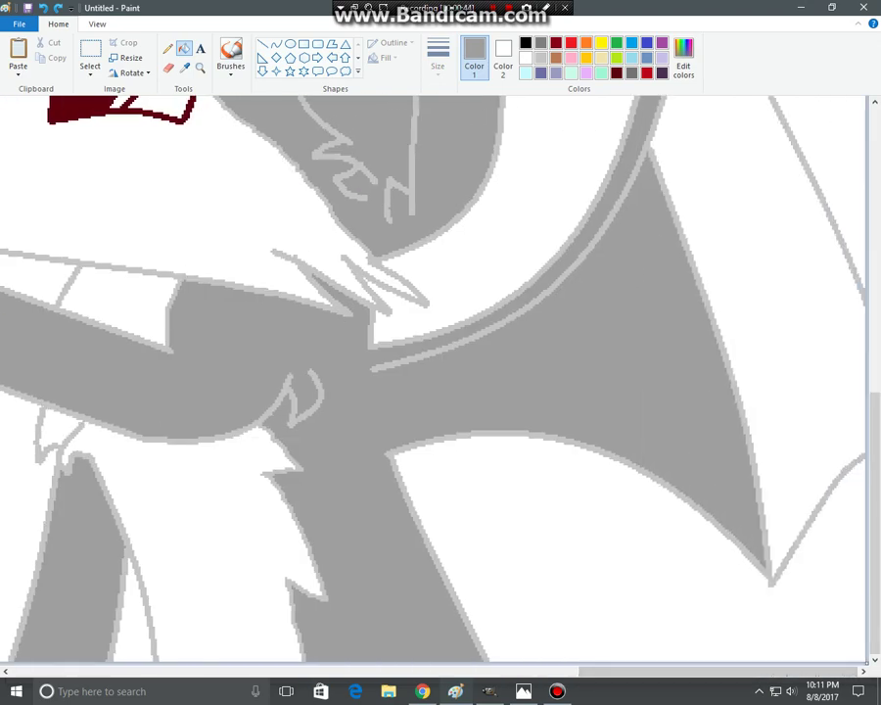
pyautogui.scroll(3, 436, 382)
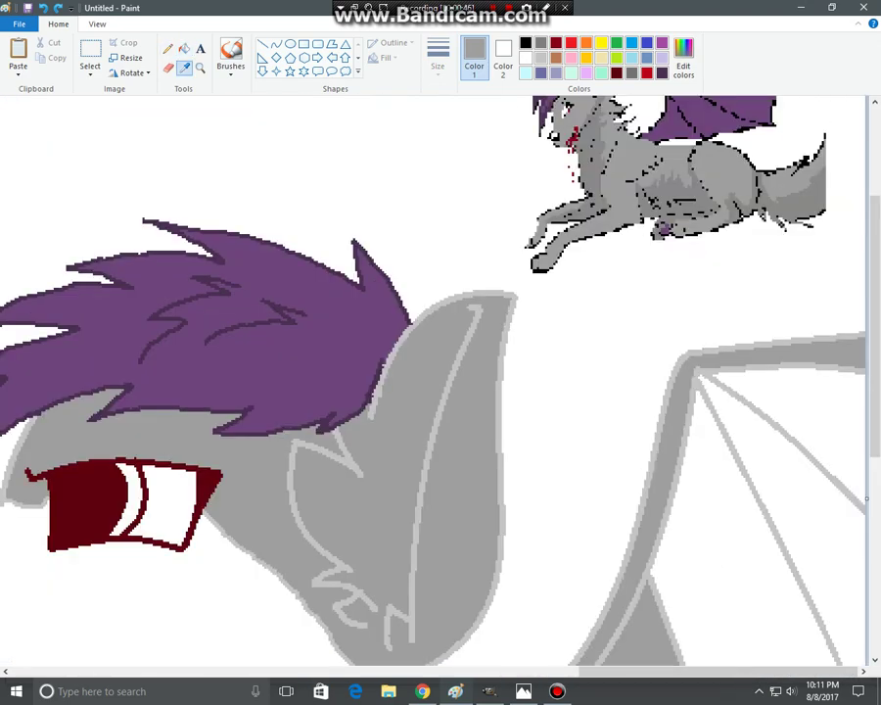
pyautogui.click(323, 358)
pyautogui.scroll(-3, 436, 382)
pyautogui.click(169, 48)
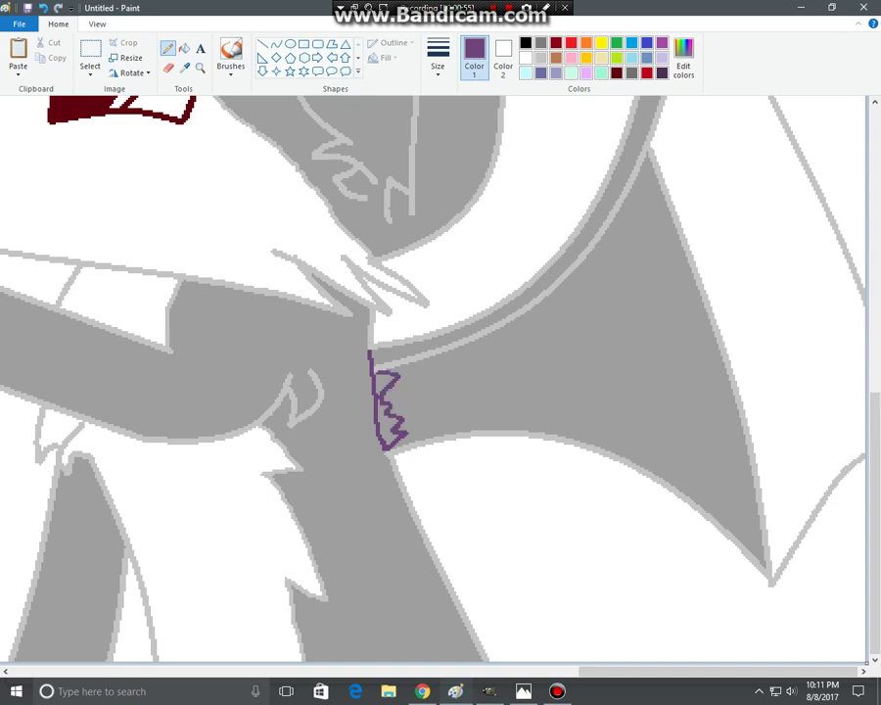
# Step: Fill the jagged wing base, the wing arm and the wing membranes with purple
pyautogui.click(184, 48)
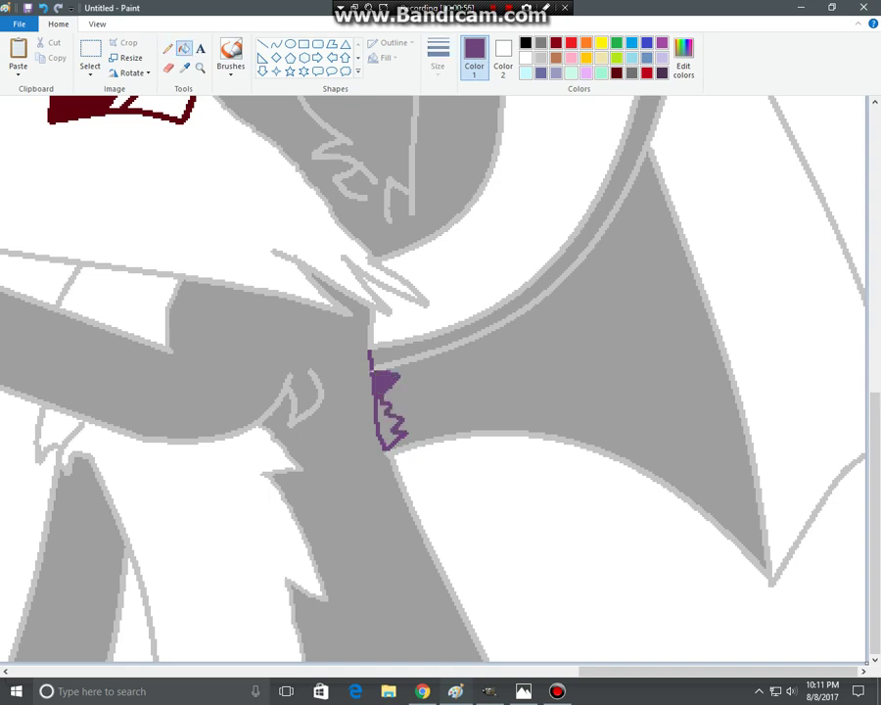
pyautogui.click(385, 427)
pyautogui.click(403, 350)
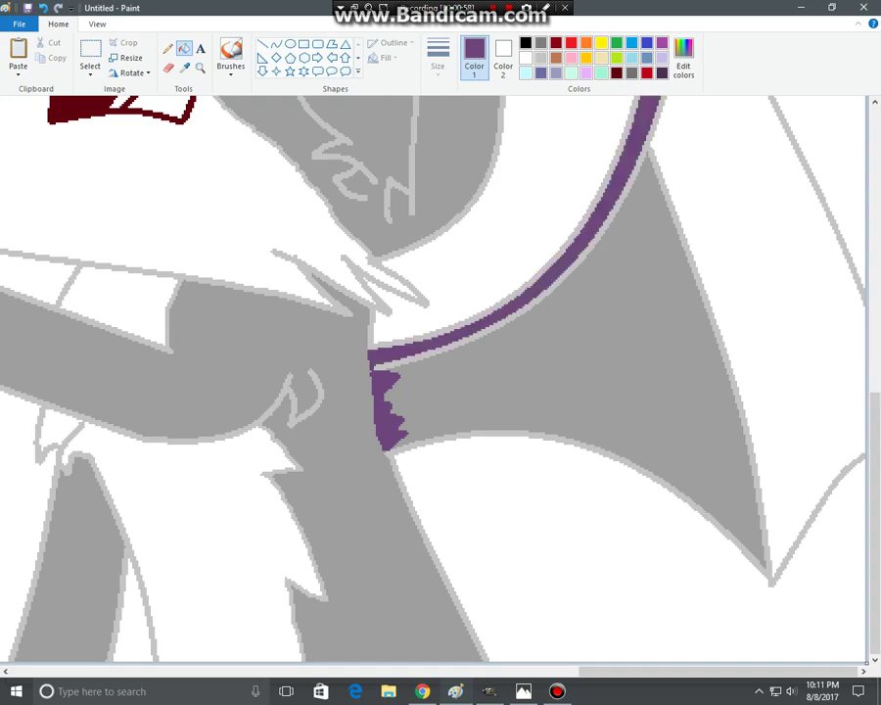
pyautogui.click(446, 392)
pyautogui.click(741, 284)
pyautogui.scroll(3, 741, 284)
pyautogui.click(732, 298)
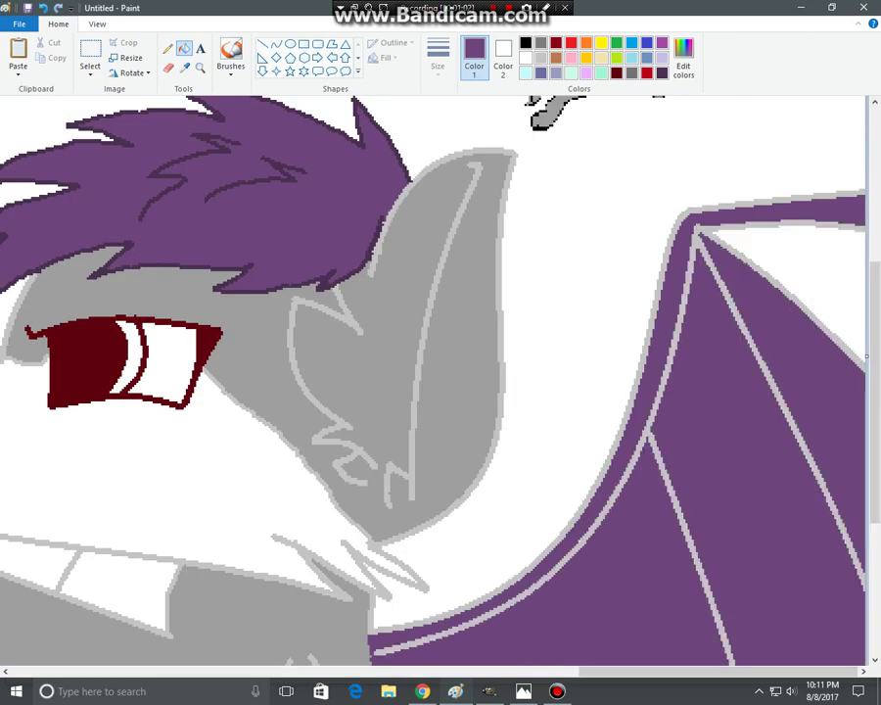
# Step: Pencil a ragged purple fringe over the body at the wing joint and fill it with purple
pyautogui.scroll(-3, 440, 382)
pyautogui.click(168, 48)
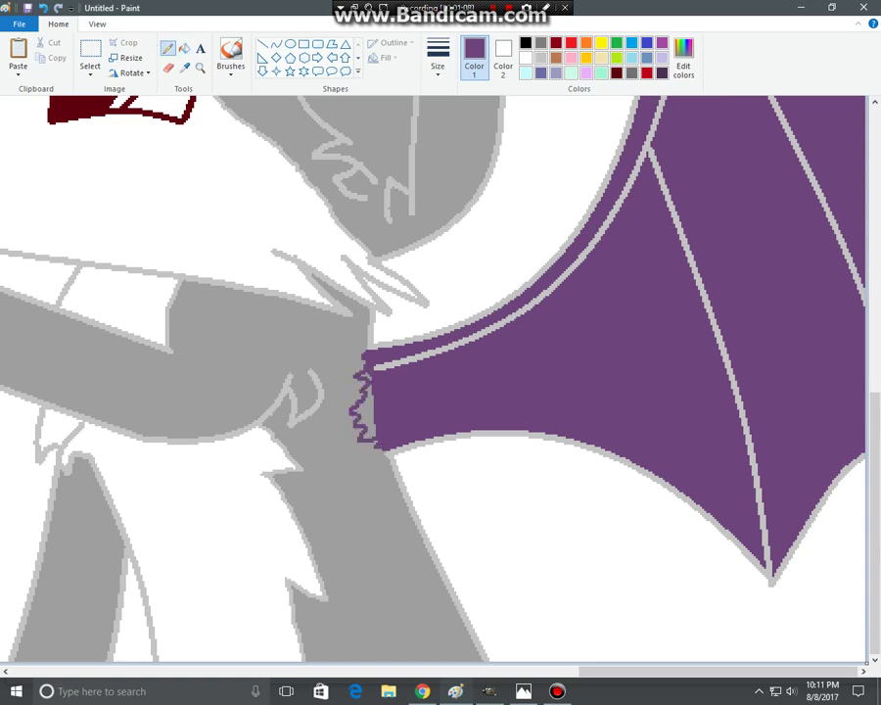
pyautogui.hotkey('alt', 'h')
pyautogui.press('f')
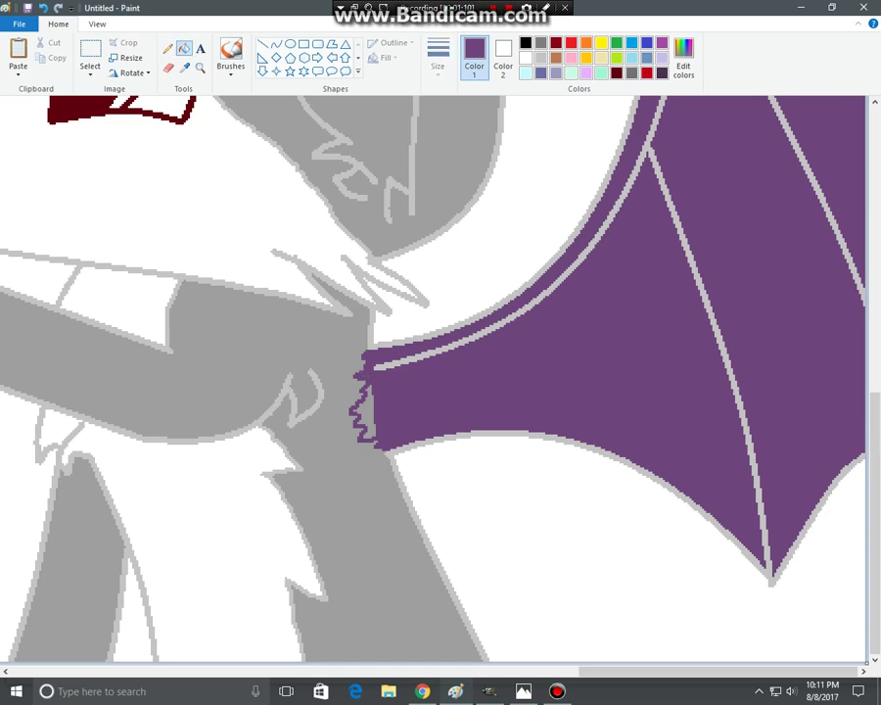
pyautogui.click(366, 415)
# Step: Sample the darker grey from the purple-haired reference wolf's face and fill the large wolf's muzzle and cheek with it
pyautogui.click(97, 24)
pyautogui.click(46, 57)
pyautogui.click(47, 57)
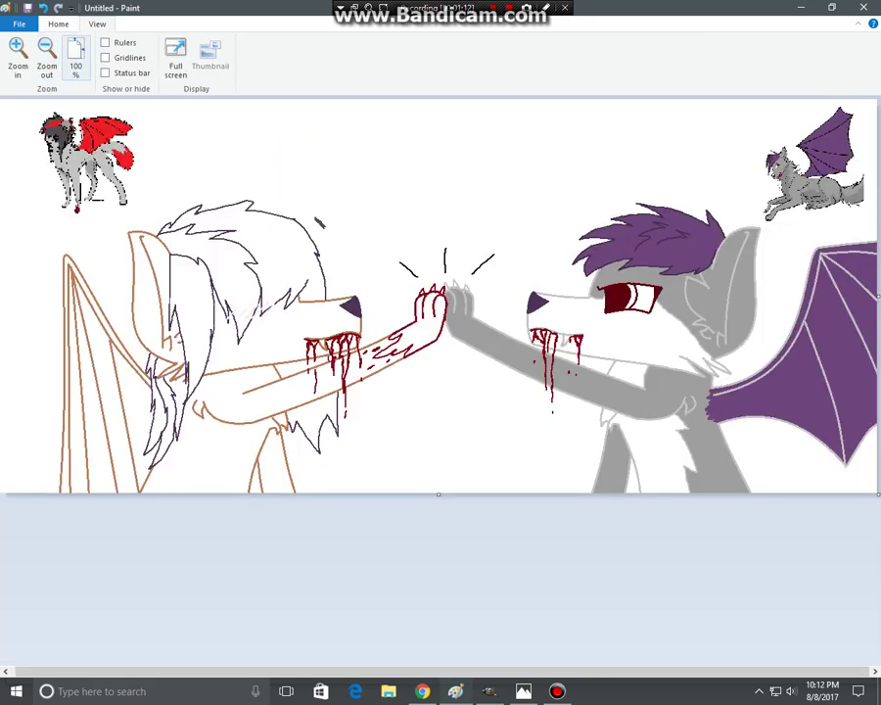
pyautogui.click(59, 24)
pyautogui.click(200, 68)
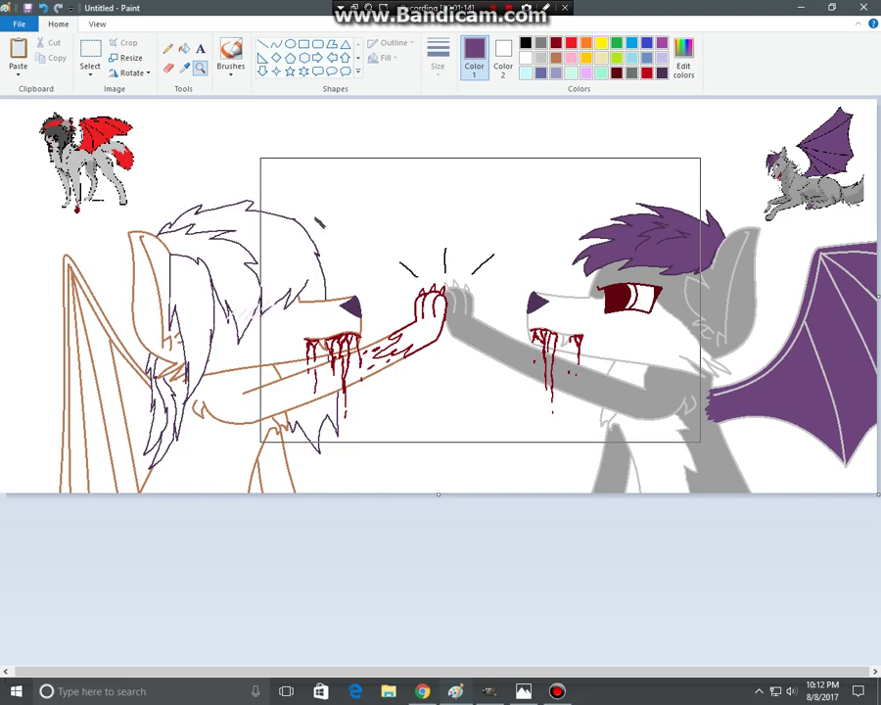
pyautogui.click(685, 220)
pyautogui.click(184, 67)
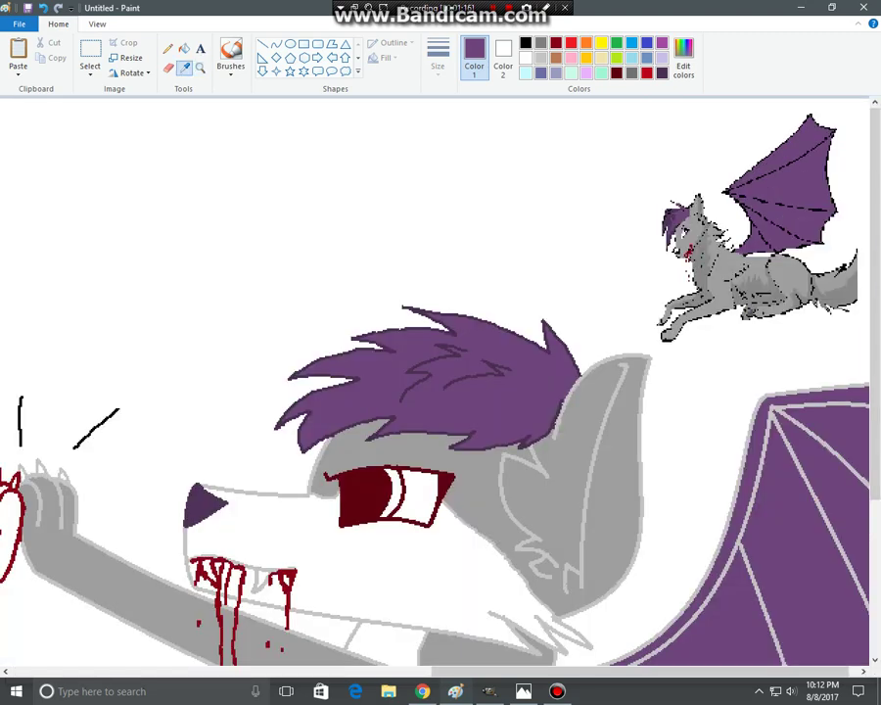
pyautogui.click(700, 241)
pyautogui.scroll(-4, 549, 343)
pyautogui.click(397, 348)
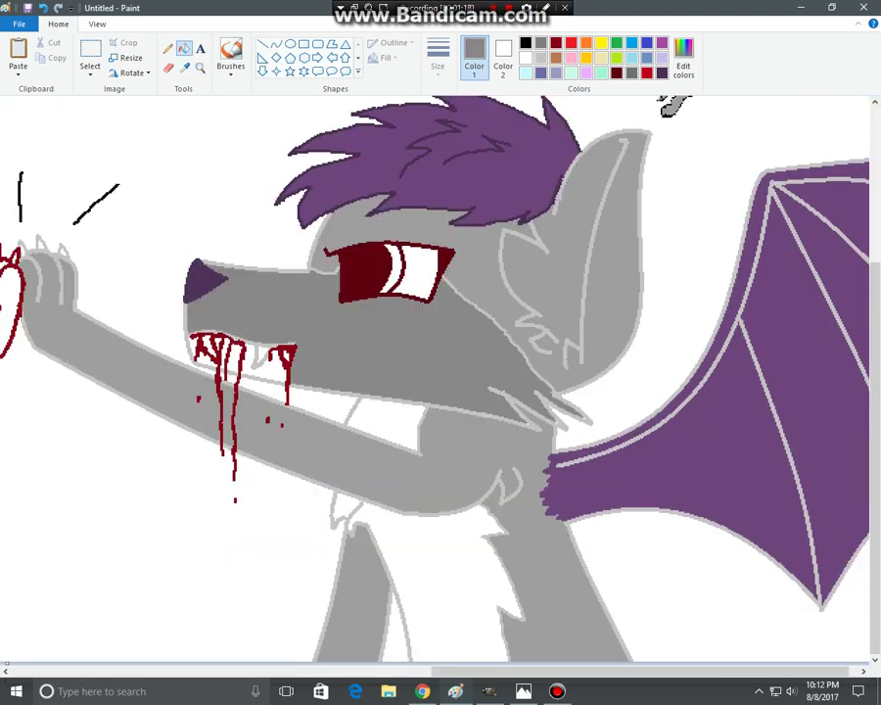
# Step: Fill the grey wolf's neck, chest and chest fur tuft with the darker grey
pyautogui.scroll(5, 436, 382)
pyautogui.scroll(-5, 401, 421)
pyautogui.click(392, 423)
pyautogui.click(436, 573)
pyautogui.click(344, 508)
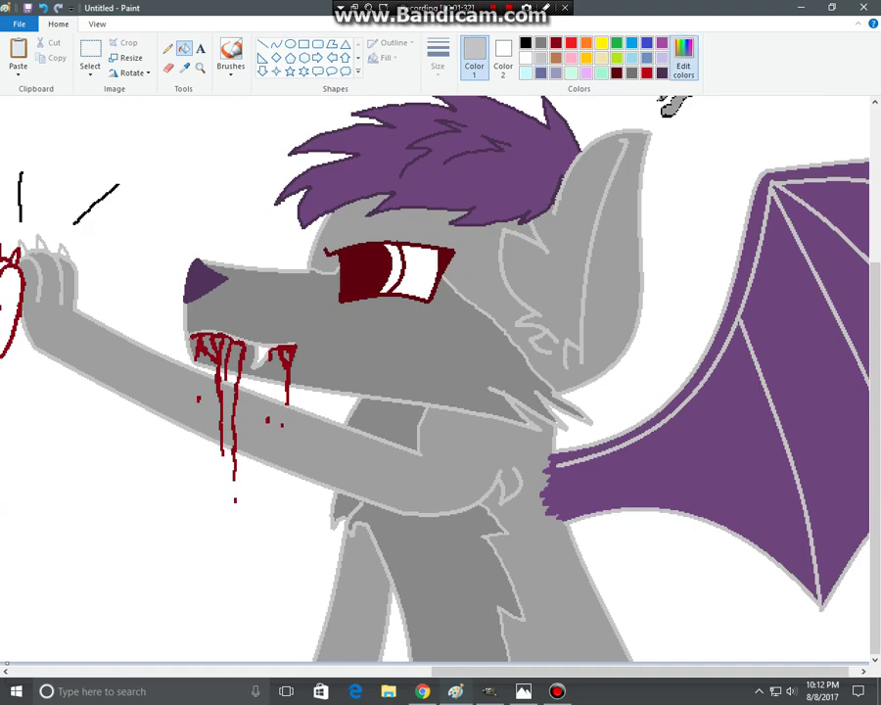
# Step: Darken the light grey into a dark grey for Color 2 and keep the light outline grey as Color 1
pyautogui.click(684, 59)
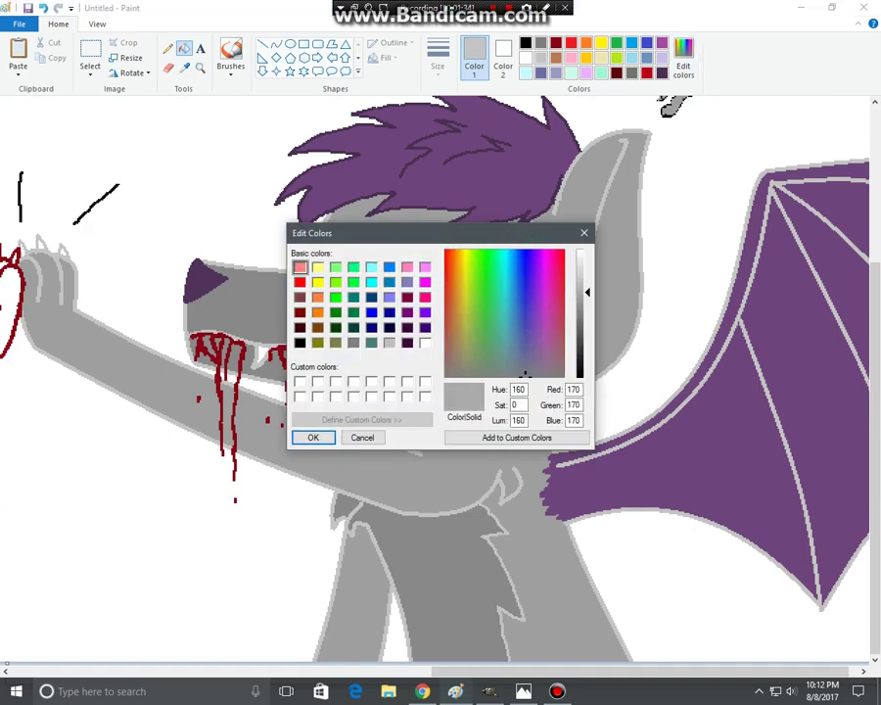
pyautogui.moveTo(587, 291); pyautogui.dragTo(588, 326)
pyautogui.click(314, 438)
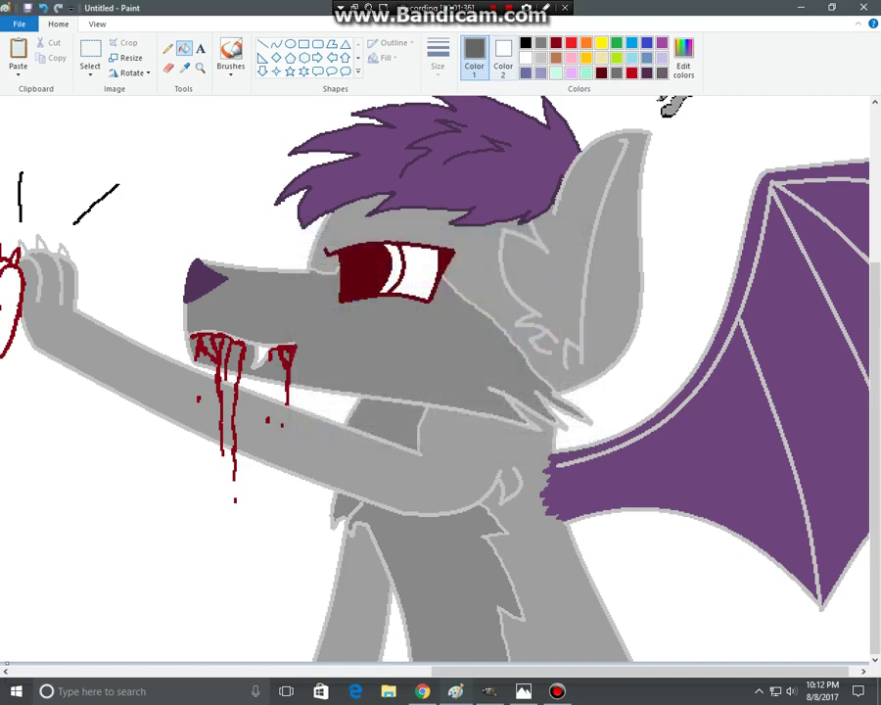
pyautogui.click(540, 57)
pyautogui.click(504, 58)
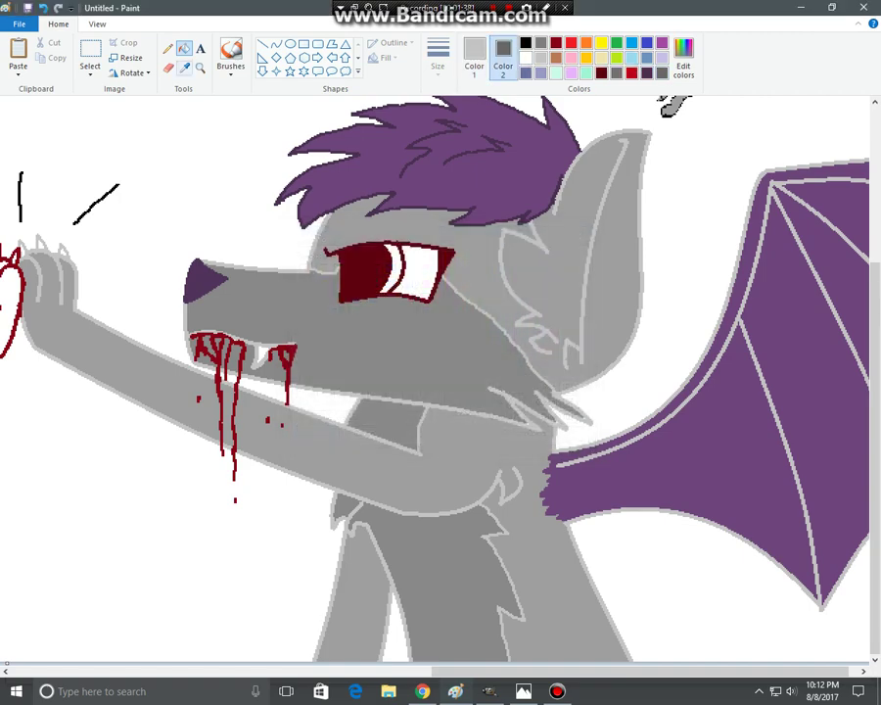
# Step: Recolour the light grey outlines of the wolf's brow, cheek fur and ear to dark grey with the resized Eraser
pyautogui.click(168, 67)
pyautogui.click(438, 54)
pyautogui.click(466, 177)
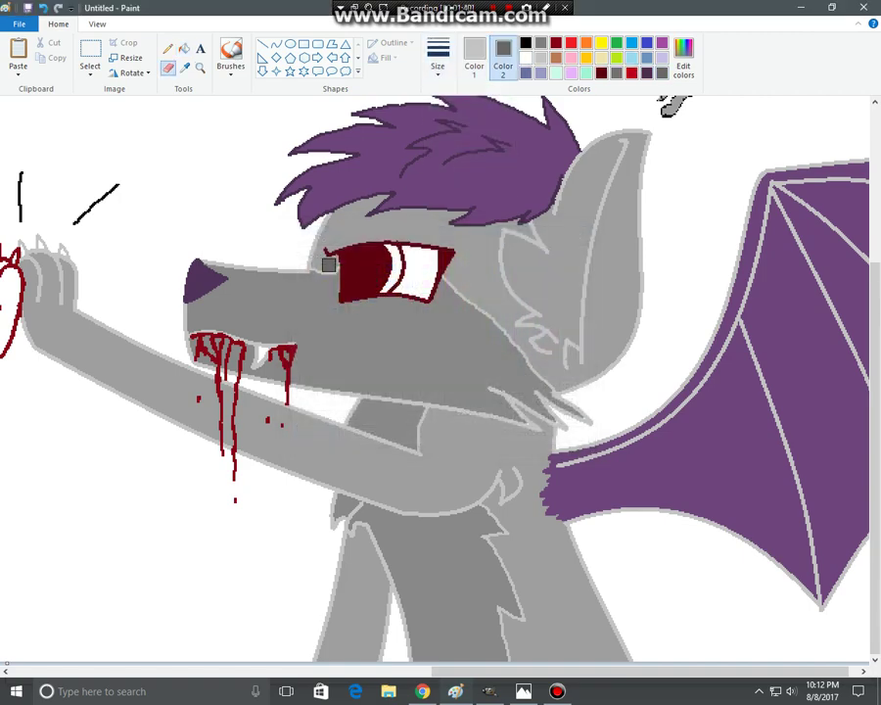
pyautogui.moveTo(333, 214)
pyautogui.mouseDown()
pyautogui.moveTo(331, 204)
pyautogui.moveTo(311, 279)
pyautogui.moveTo(337, 279)
pyautogui.mouseUp()
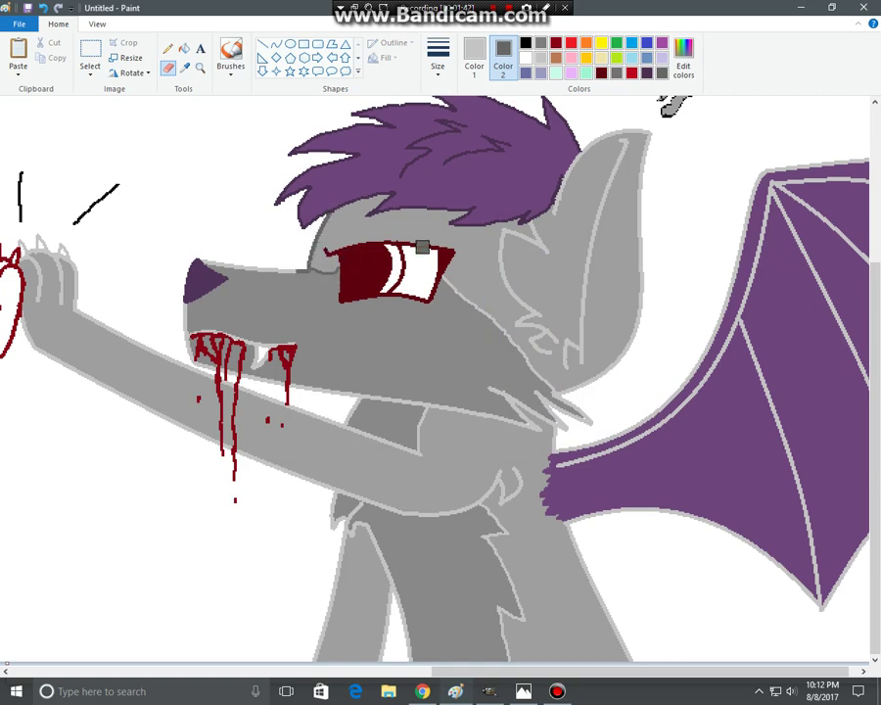
pyautogui.moveTo(422, 247)
pyautogui.mouseDown()
pyautogui.moveTo(512, 352)
pyautogui.moveTo(486, 298)
pyautogui.moveTo(527, 319)
pyautogui.moveTo(546, 310)
pyautogui.moveTo(509, 298)
pyautogui.moveTo(509, 280)
pyautogui.moveTo(496, 267)
pyautogui.moveTo(503, 241)
pyautogui.moveTo(526, 224)
pyautogui.moveTo(556, 259)
pyautogui.moveTo(597, 215)
pyautogui.moveTo(564, 208)
pyautogui.moveTo(538, 224)
pyautogui.moveTo(571, 159)
pyautogui.moveTo(648, 130)
pyautogui.moveTo(651, 186)
pyautogui.moveTo(633, 211)
pyautogui.moveTo(649, 173)
pyautogui.moveTo(645, 296)
pyautogui.moveTo(625, 375)
pyautogui.moveTo(539, 421)
pyautogui.moveTo(484, 376)
pyautogui.moveTo(466, 454)
pyautogui.moveTo(482, 431)
pyautogui.moveTo(520, 430)
pyautogui.moveTo(517, 439)
pyautogui.moveTo(490, 433)
pyautogui.moveTo(538, 427)
pyautogui.moveTo(614, 397)
pyautogui.mouseUp()
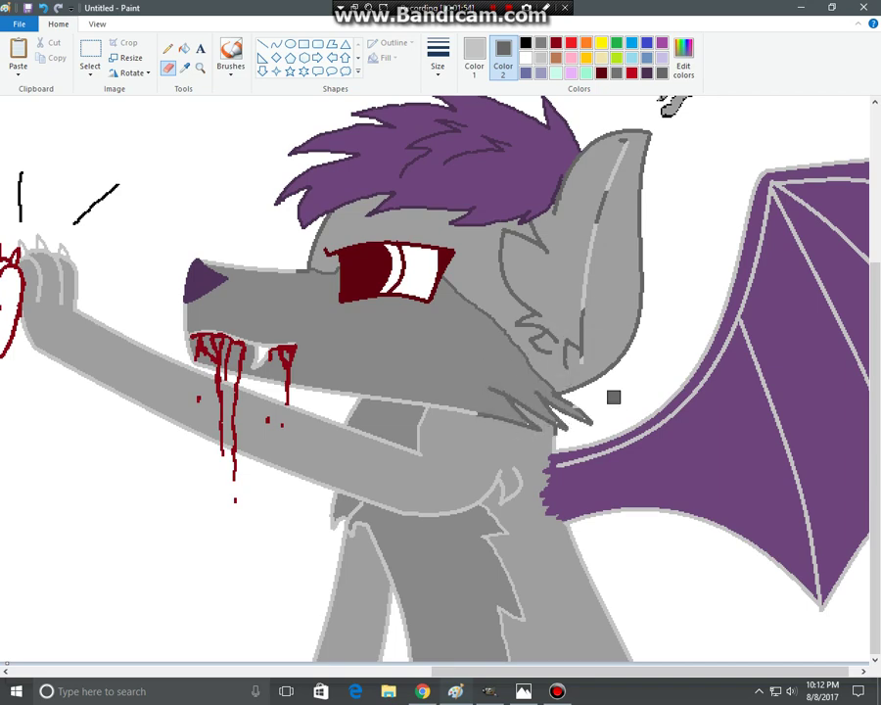
pyautogui.moveTo(582, 362)
pyautogui.mouseDown()
pyautogui.moveTo(583, 260)
pyautogui.moveTo(588, 269)
pyautogui.moveTo(619, 177)
pyautogui.mouseUp()
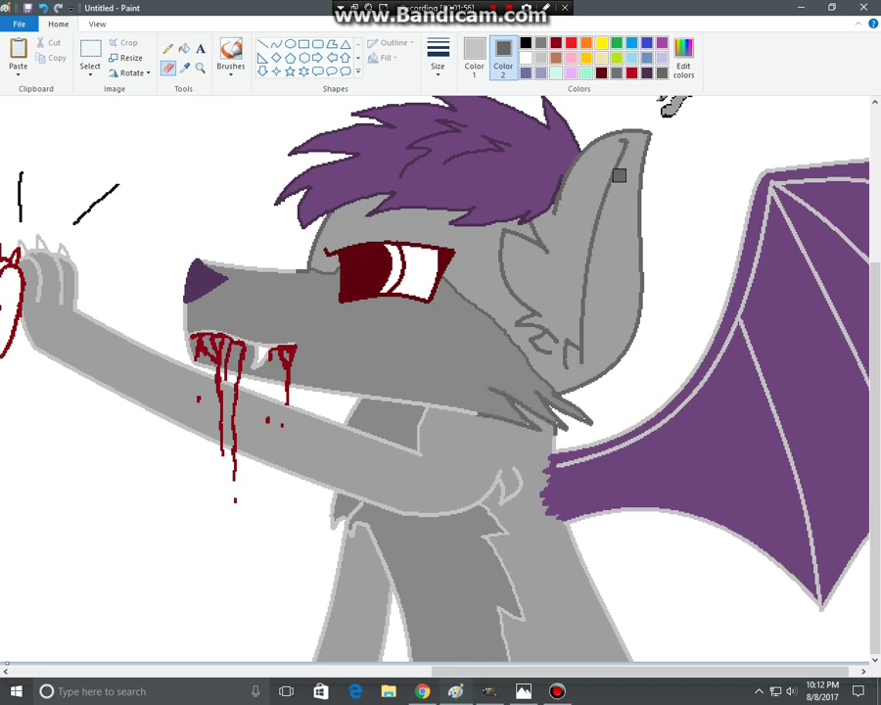
# Step: Recolour the light grey outlines of the grey wolf's muzzle, mouth and jaw and the wing's leading edge to dark grey
pyautogui.moveTo(304, 273); pyautogui.dragTo(216, 264)
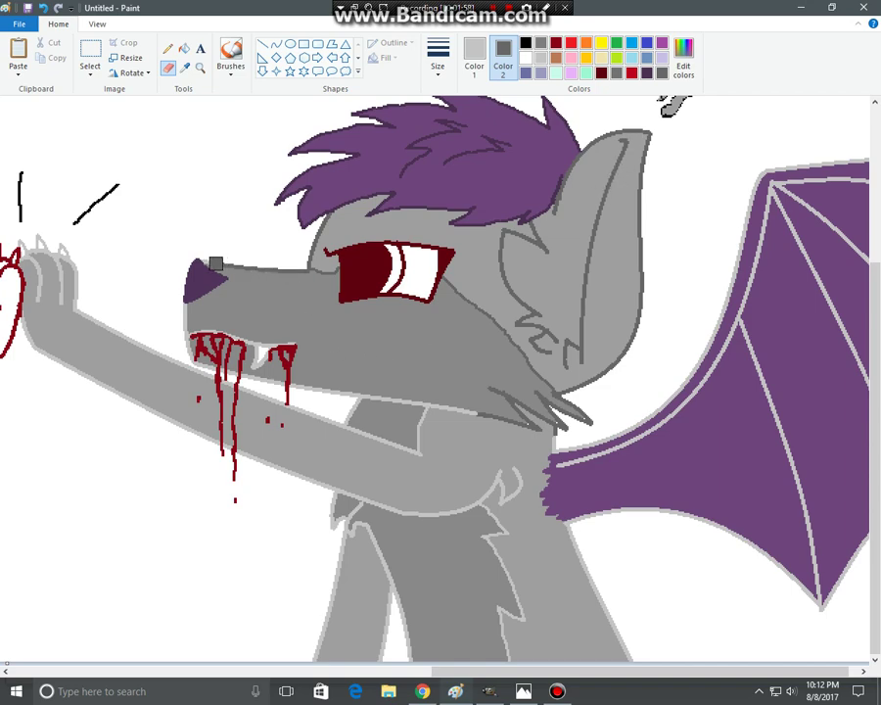
pyautogui.moveTo(233, 350); pyautogui.dragTo(291, 360)
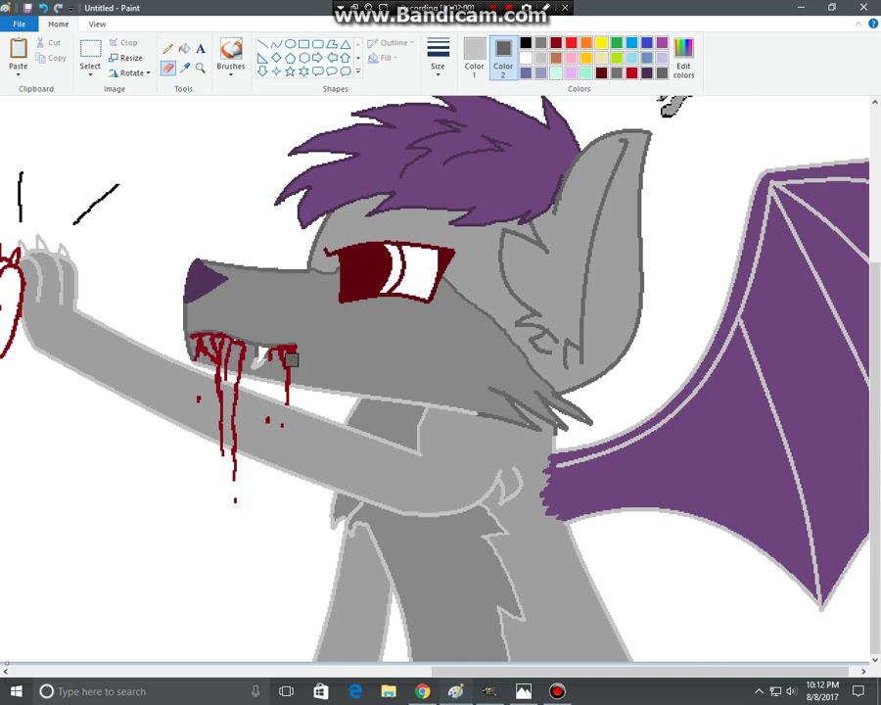
pyautogui.moveTo(145, 347); pyautogui.dragTo(191, 362)
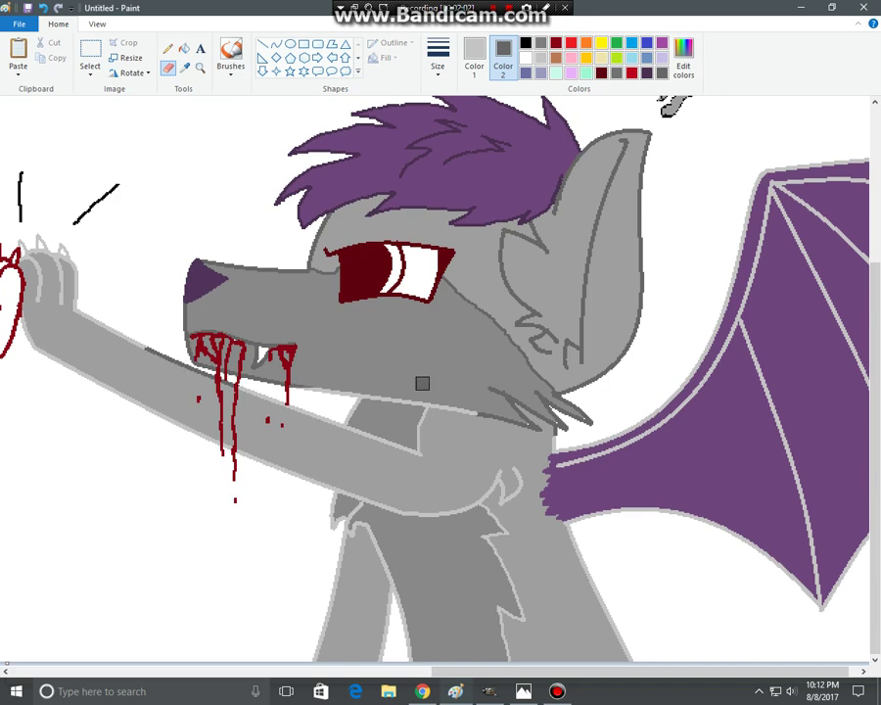
pyautogui.moveTo(333, 389)
pyautogui.mouseDown()
pyautogui.moveTo(250, 387)
pyautogui.moveTo(478, 415)
pyautogui.mouseUp()
pyautogui.moveTo(600, 445)
pyautogui.mouseDown()
pyautogui.moveTo(556, 464)
pyautogui.moveTo(604, 468)
pyautogui.moveTo(708, 338)
pyautogui.moveTo(712, 291)
pyautogui.moveTo(723, 359)
pyautogui.moveTo(768, 186)
pyautogui.mouseUp()
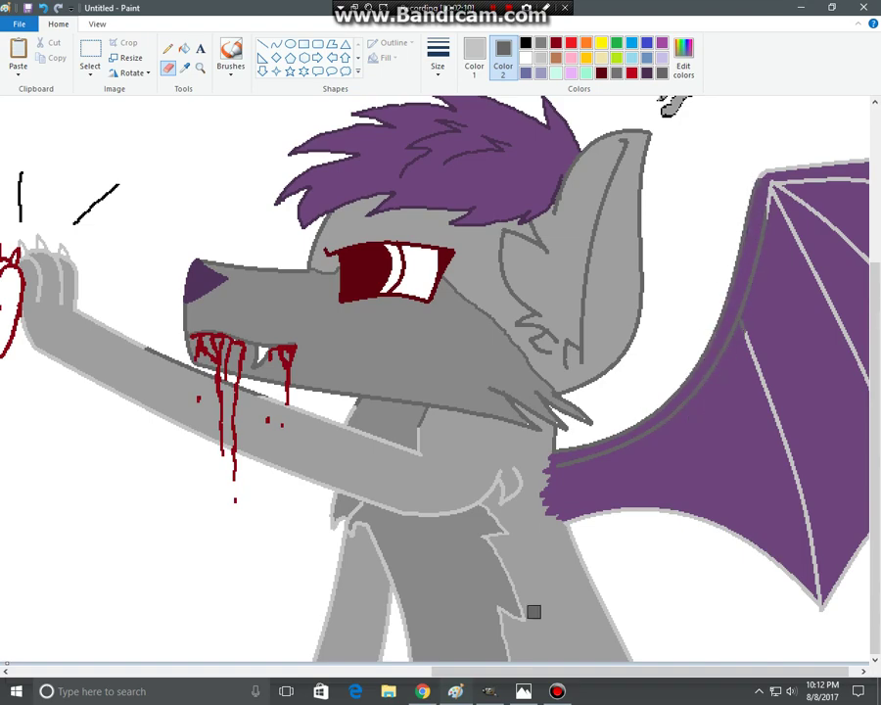
# Step: Check the Loop setting of the YouTube video playing in Chrome and return to the drawing in Paint
pyautogui.click(423, 691)
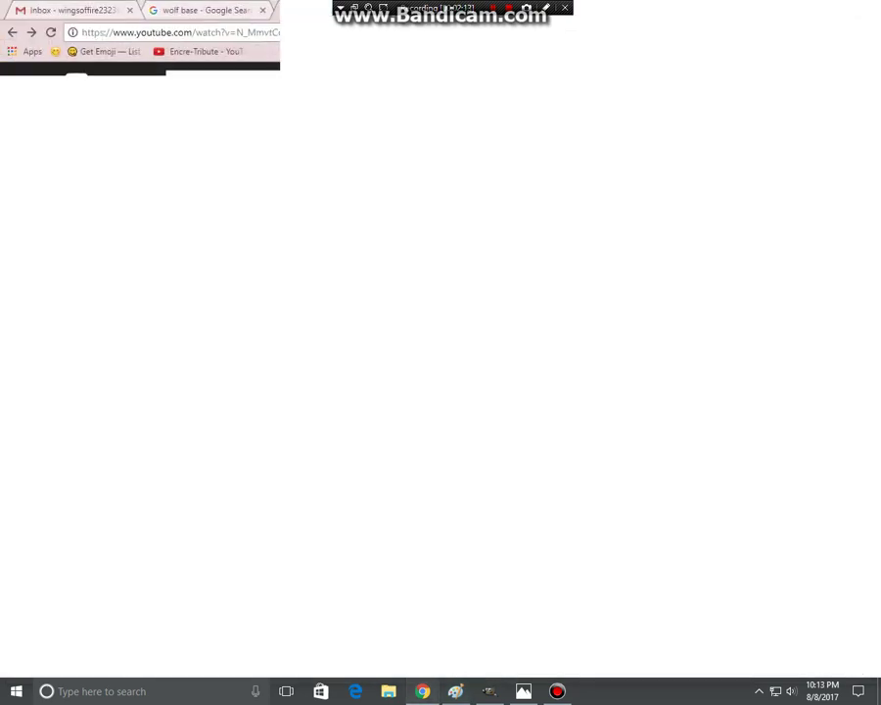
pyautogui.rightClick(357, 471)
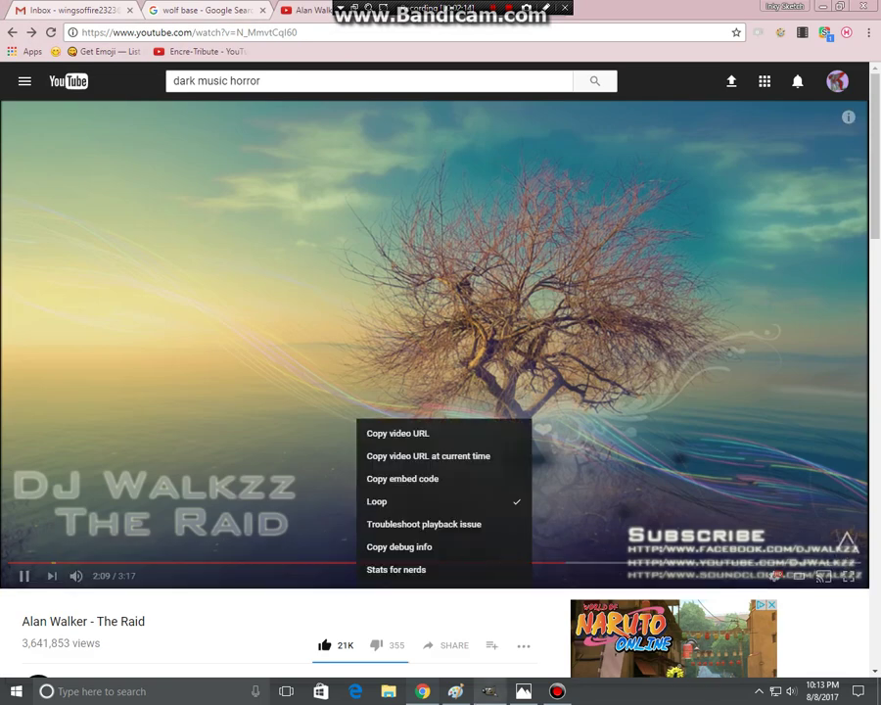
pyautogui.hotkey('alt', 'Tab')
# Step: Recolour the purple wing's upper edge, ribs and scalloped lower edge to dark grey, continuing along the wolf's back
pyautogui.moveTo(776, 176); pyautogui.dragTo(772, 217)
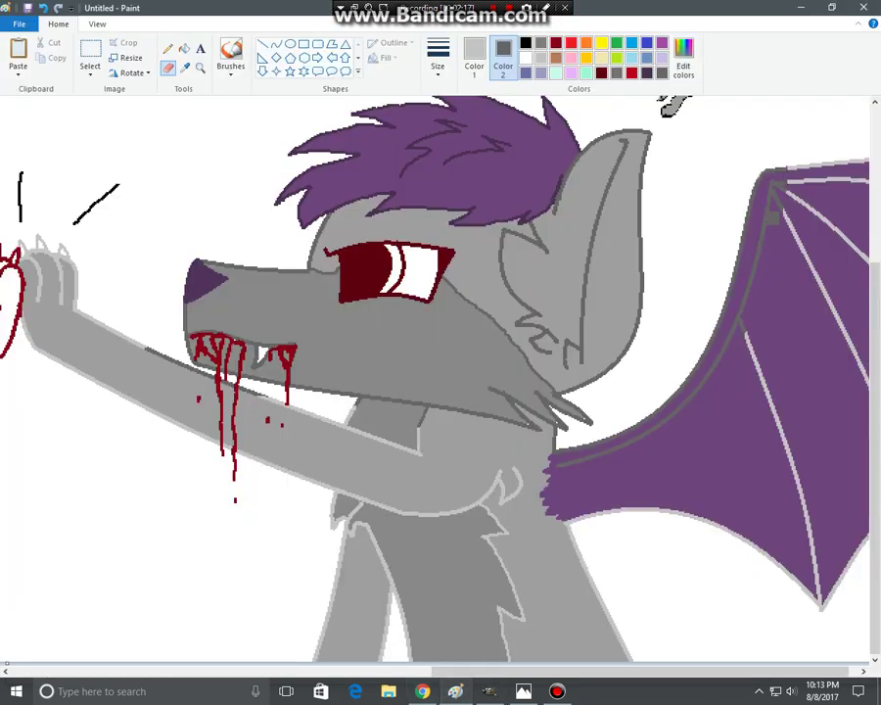
pyautogui.moveTo(789, 170); pyautogui.dragTo(869, 161)
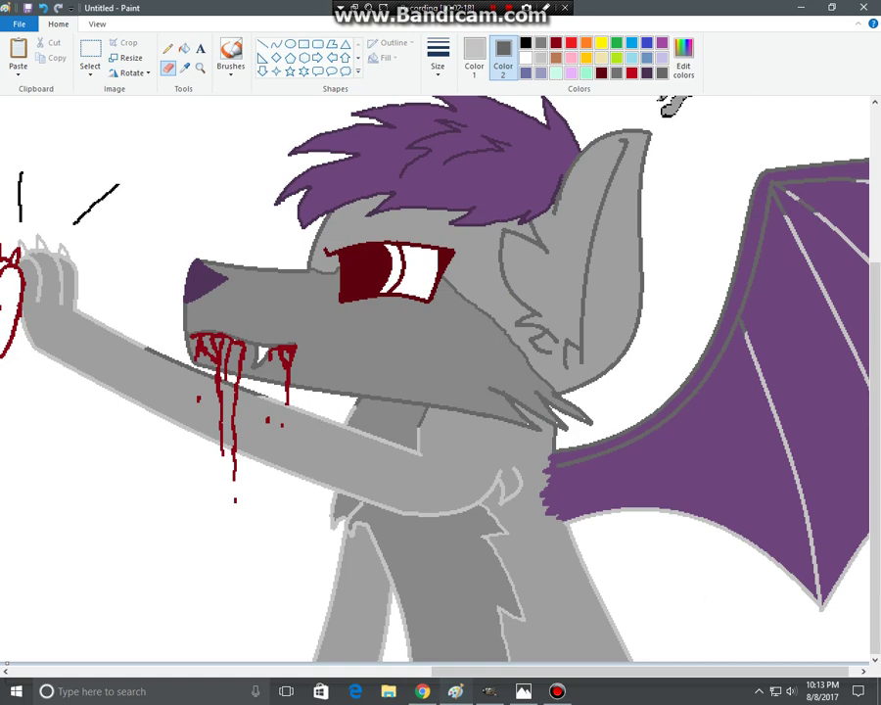
pyautogui.moveTo(798, 672); pyautogui.dragTo(811, 671)
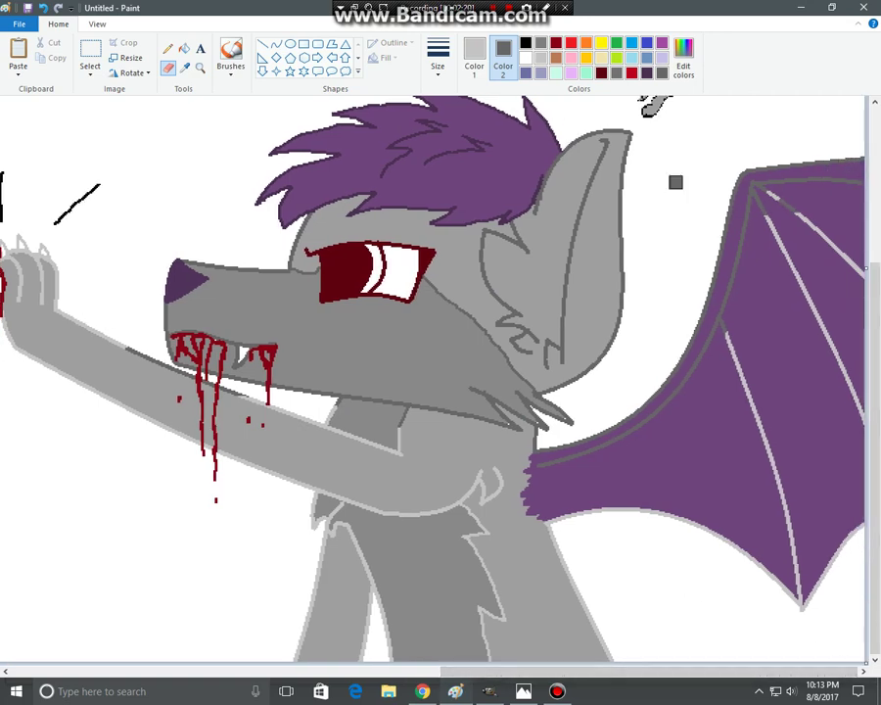
pyautogui.moveTo(769, 197); pyautogui.dragTo(838, 260)
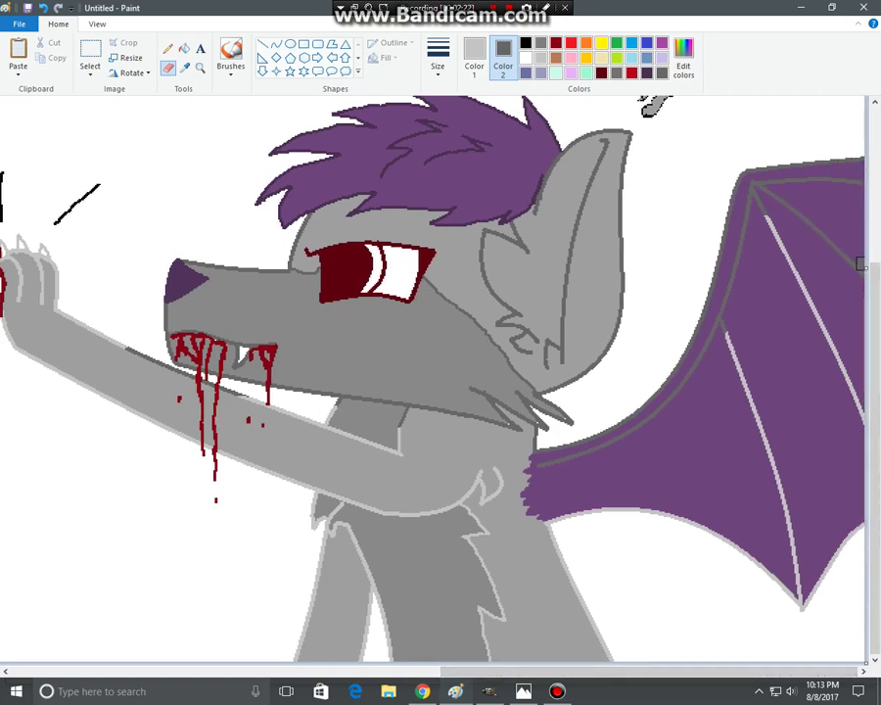
pyautogui.moveTo(764, 211); pyautogui.dragTo(811, 297)
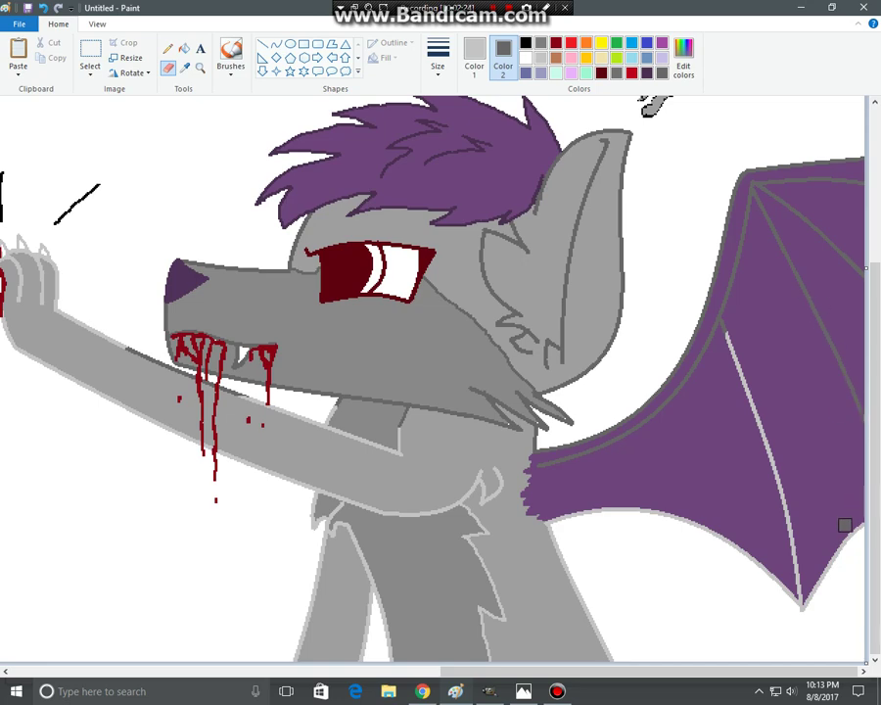
pyautogui.moveTo(794, 622)
pyautogui.mouseDown()
pyautogui.moveTo(798, 552)
pyautogui.moveTo(784, 476)
pyautogui.moveTo(726, 333)
pyautogui.mouseUp()
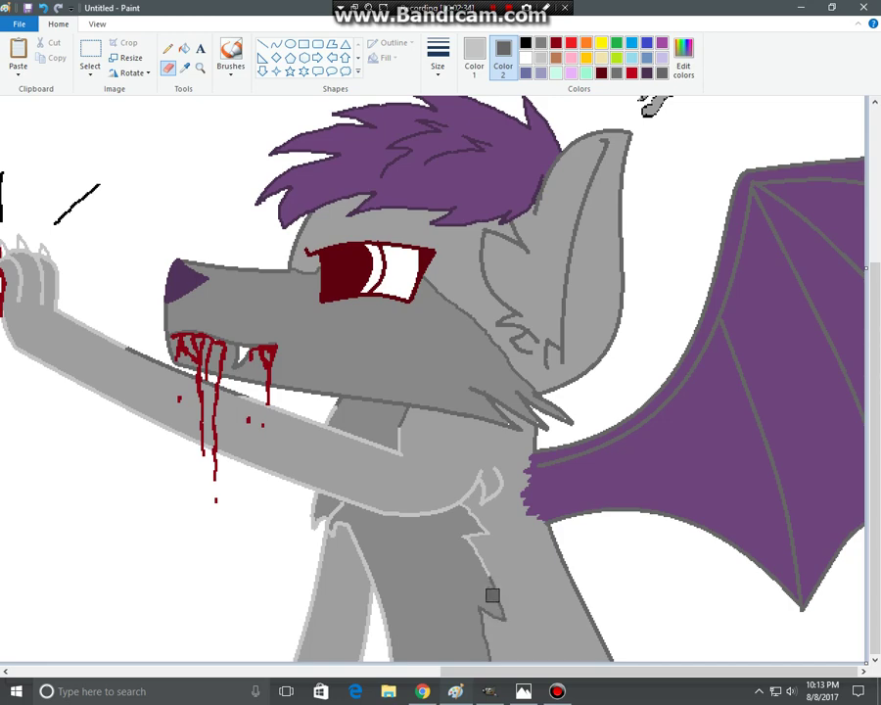
# Step: Recolour the outlines of the grey wolf's chest fur, lower foreleg, outstretched arm and raised paw to dark grey
pyautogui.moveTo(475, 538)
pyautogui.mouseDown()
pyautogui.moveTo(468, 502)
pyautogui.moveTo(502, 476)
pyautogui.moveTo(502, 465)
pyautogui.moveTo(427, 517)
pyautogui.moveTo(390, 525)
pyautogui.moveTo(305, 497)
pyautogui.moveTo(448, 507)
pyautogui.moveTo(356, 500)
pyautogui.moveTo(370, 501)
pyautogui.moveTo(357, 537)
pyautogui.moveTo(360, 574)
pyautogui.mouseUp()
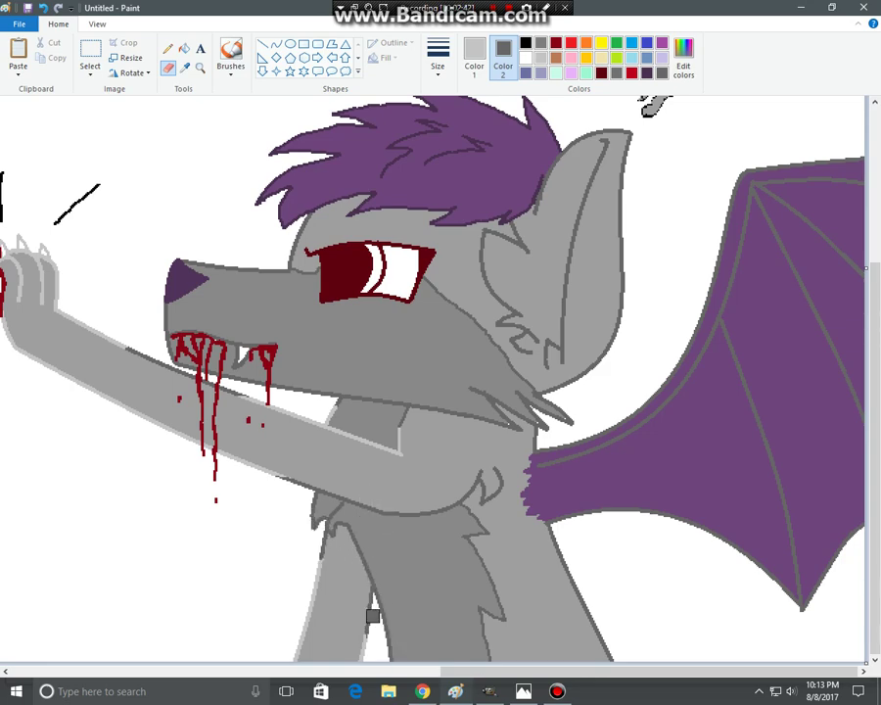
pyautogui.moveTo(298, 654)
pyautogui.mouseDown()
pyautogui.moveTo(317, 618)
pyautogui.moveTo(297, 628)
pyautogui.mouseUp()
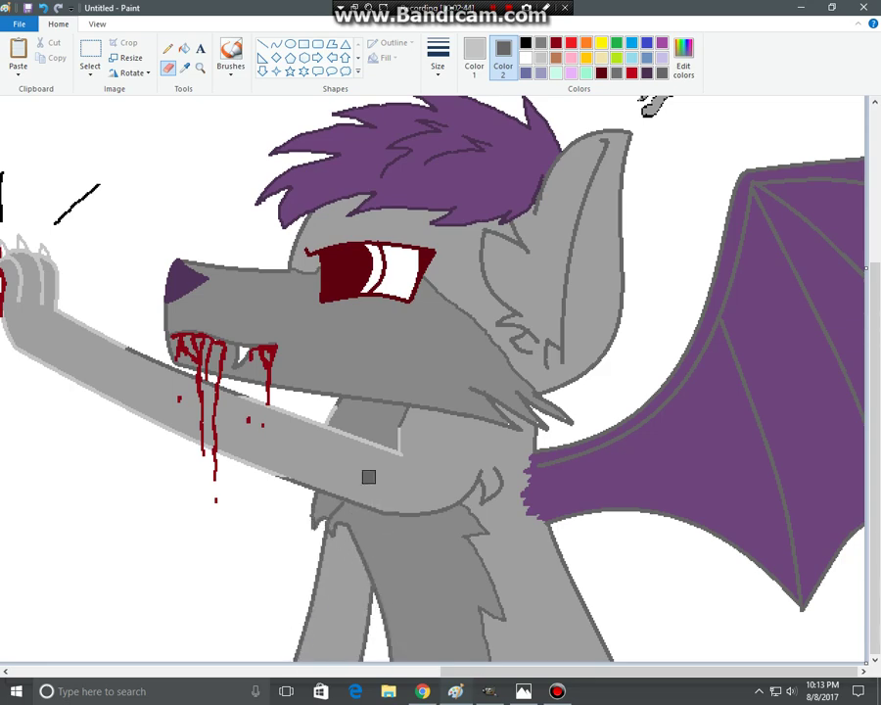
pyautogui.moveTo(400, 451)
pyautogui.mouseDown()
pyautogui.moveTo(396, 416)
pyautogui.moveTo(393, 437)
pyautogui.moveTo(370, 437)
pyautogui.moveTo(389, 448)
pyautogui.moveTo(357, 415)
pyautogui.moveTo(272, 423)
pyautogui.moveTo(77, 392)
pyautogui.moveTo(142, 390)
pyautogui.moveTo(355, 449)
pyautogui.moveTo(287, 475)
pyautogui.moveTo(282, 458)
pyautogui.moveTo(300, 451)
pyautogui.moveTo(293, 424)
pyautogui.moveTo(158, 388)
pyautogui.moveTo(137, 321)
pyautogui.moveTo(85, 365)
pyautogui.moveTo(45, 372)
pyautogui.moveTo(46, 397)
pyautogui.moveTo(103, 362)
pyautogui.moveTo(78, 358)
pyautogui.moveTo(109, 314)
pyautogui.moveTo(63, 299)
pyautogui.moveTo(33, 339)
pyautogui.moveTo(16, 340)
pyautogui.moveTo(52, 236)
pyautogui.moveTo(43, 250)
pyautogui.moveTo(40, 227)
pyautogui.moveTo(18, 251)
pyautogui.mouseUp()
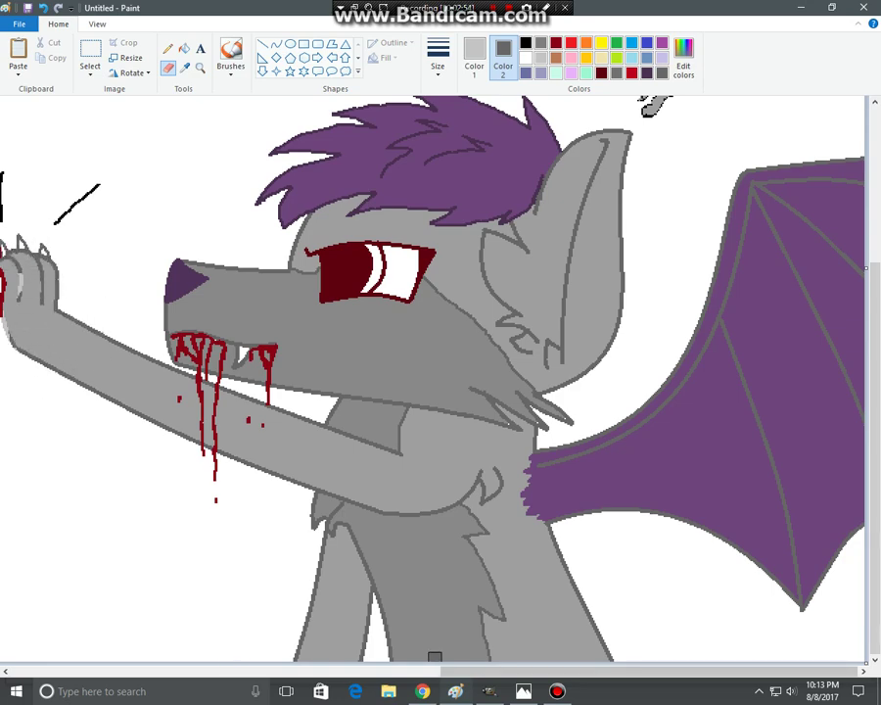
pyautogui.hscroll(-5, 287, 308)
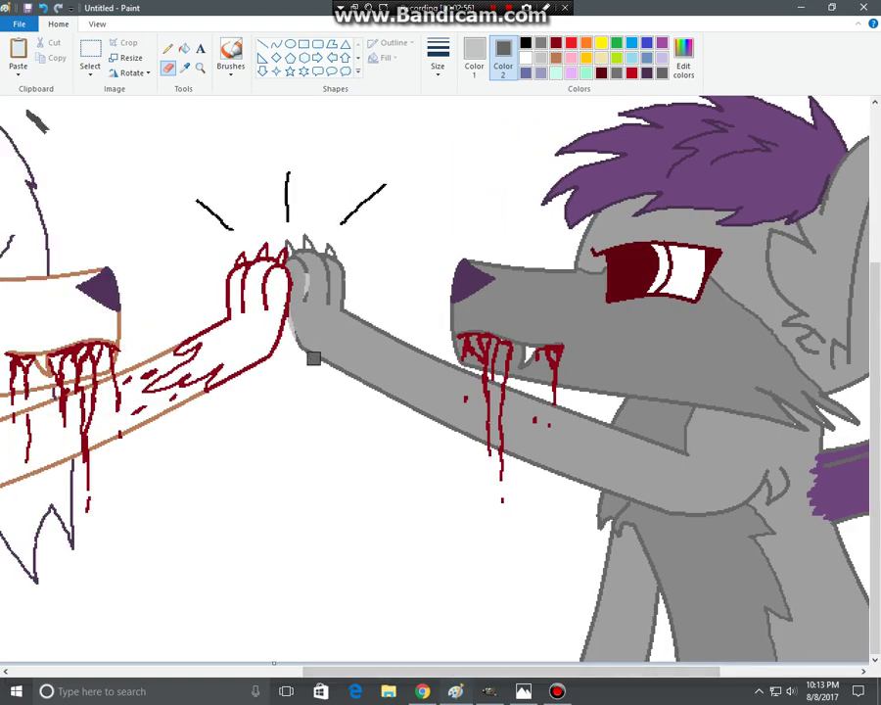
pyautogui.scroll(3, 294, 290)
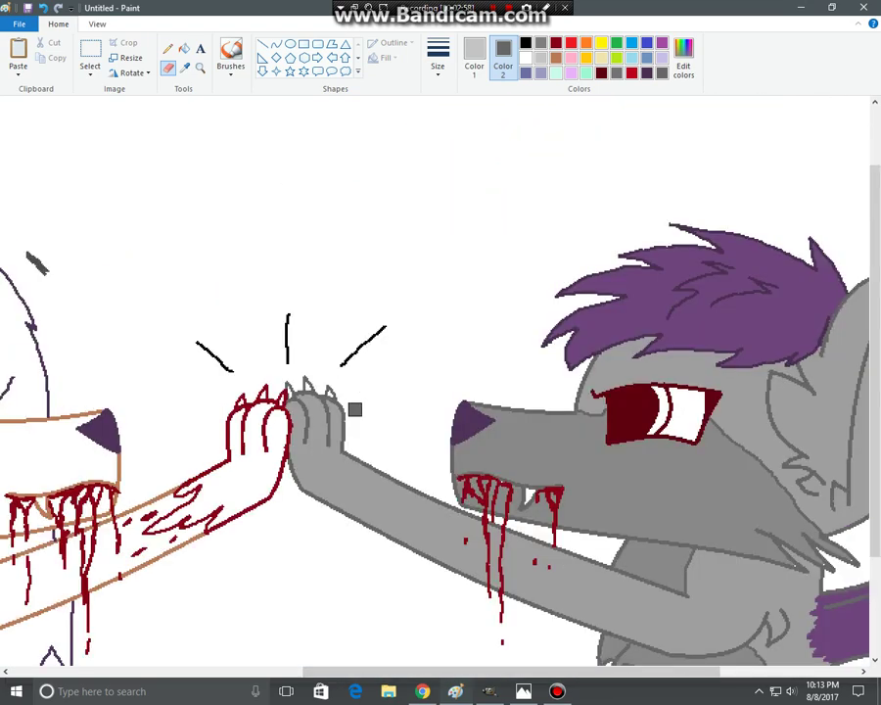
# Step: Fill the other wolf's raised paw with the saved bright red, inside its dark red outline
pyautogui.hscroll(6, 416, 545)
pyautogui.scroll(-3, 416, 546)
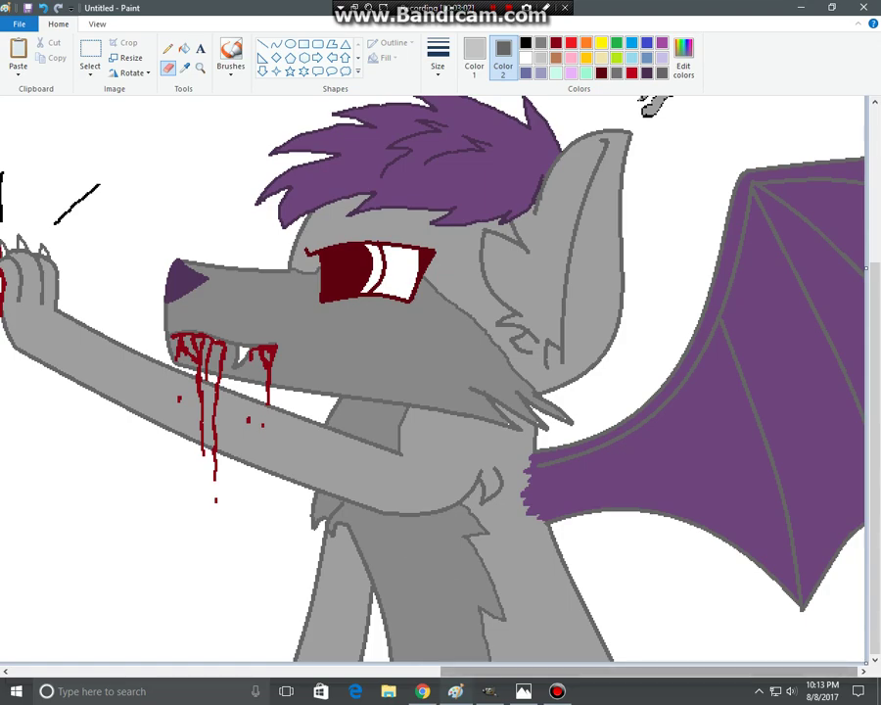
pyautogui.hscroll(-5, 441, 382)
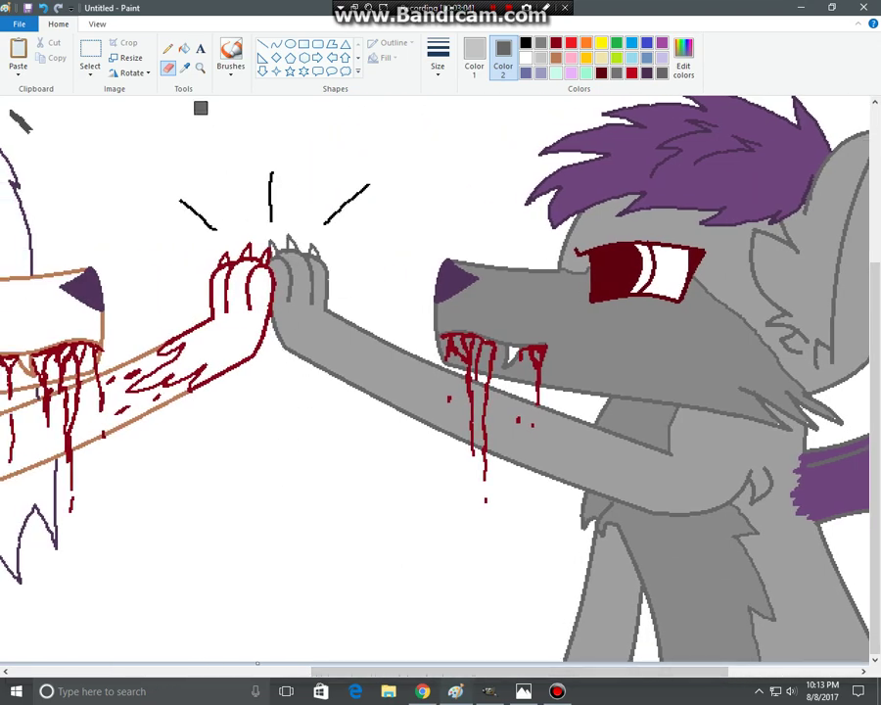
pyautogui.click(185, 48)
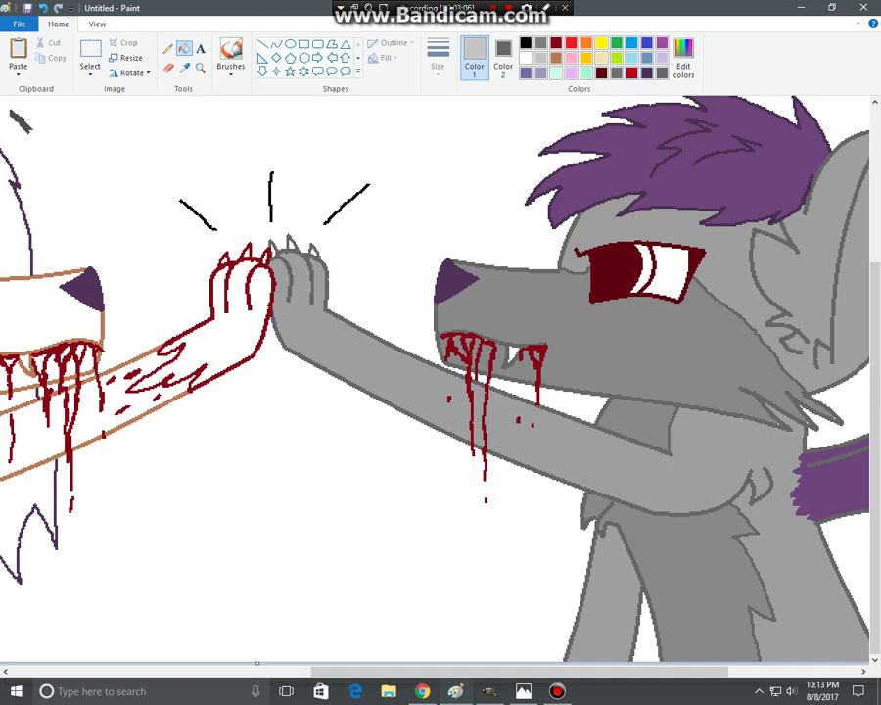
pyautogui.click(632, 72)
pyautogui.click(231, 339)
# Step: Lighten the red to pale pink (255, 221, 226), try filling the red paw's outline with it, and undo the fill
pyautogui.hscroll(-7, 20, 122)
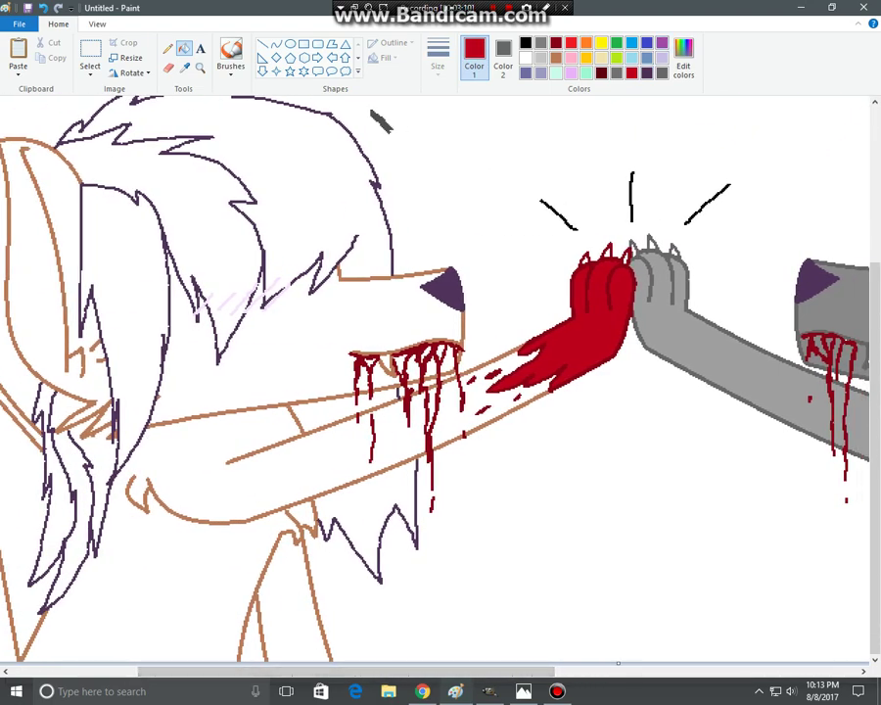
pyautogui.click(684, 59)
pyautogui.moveTo(586, 287); pyautogui.dragTo(587, 260)
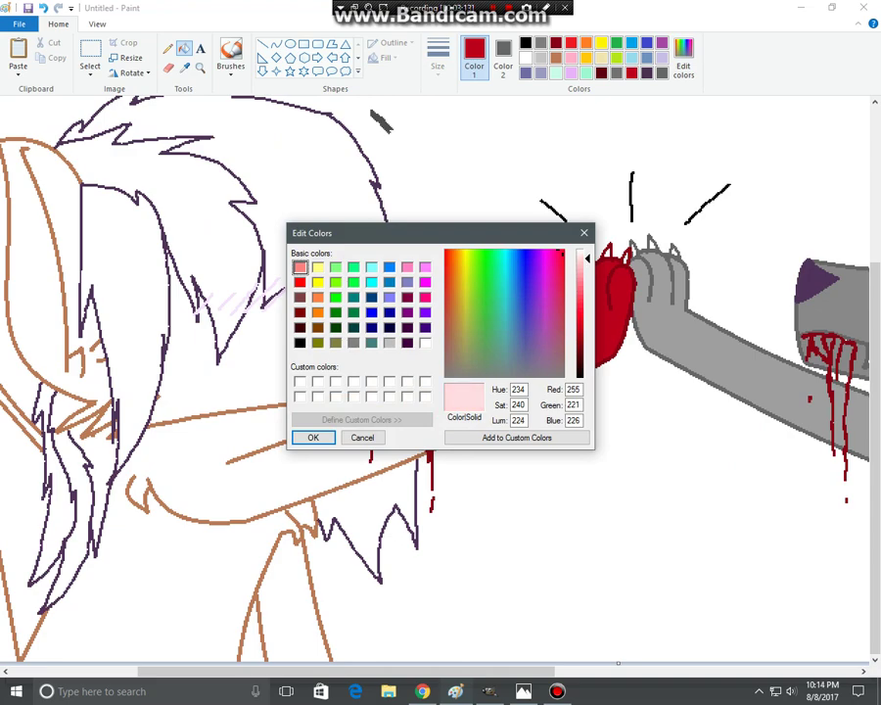
pyautogui.press('Return')
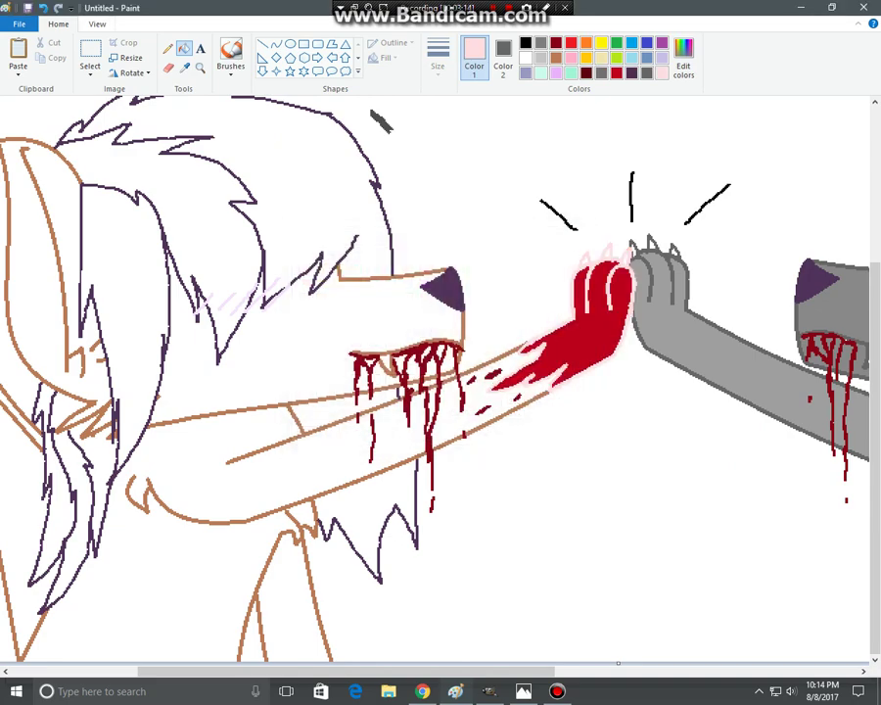
pyautogui.hotkey('ctrl', 'z')
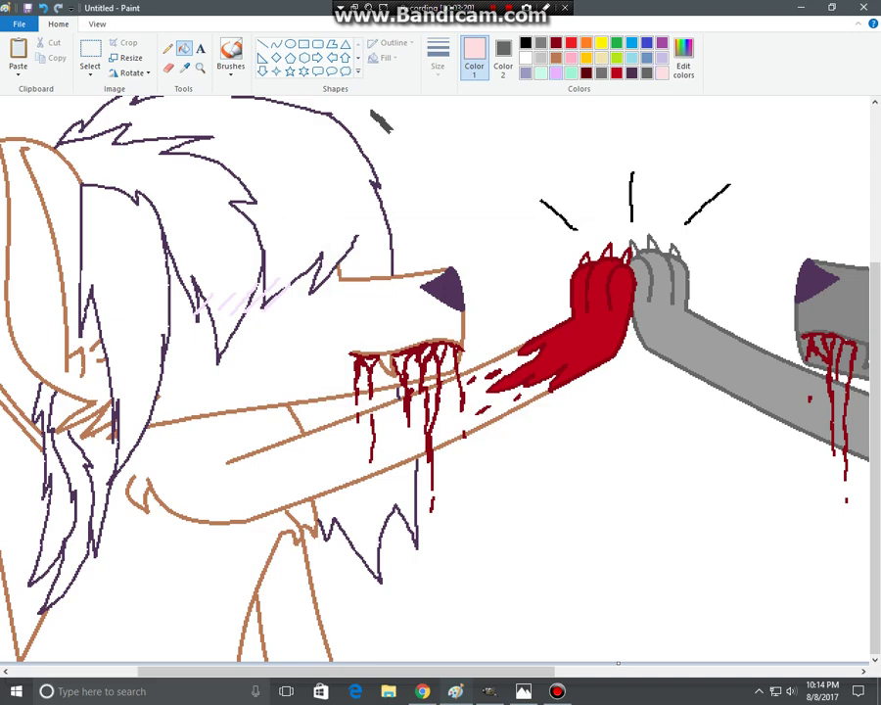
# Step: Sample the light grey from the red-winged reference wolf's body and fill the unfilled wolf's ear and face with it
pyautogui.scroll(3, 435, 380)
pyautogui.click(184, 68)
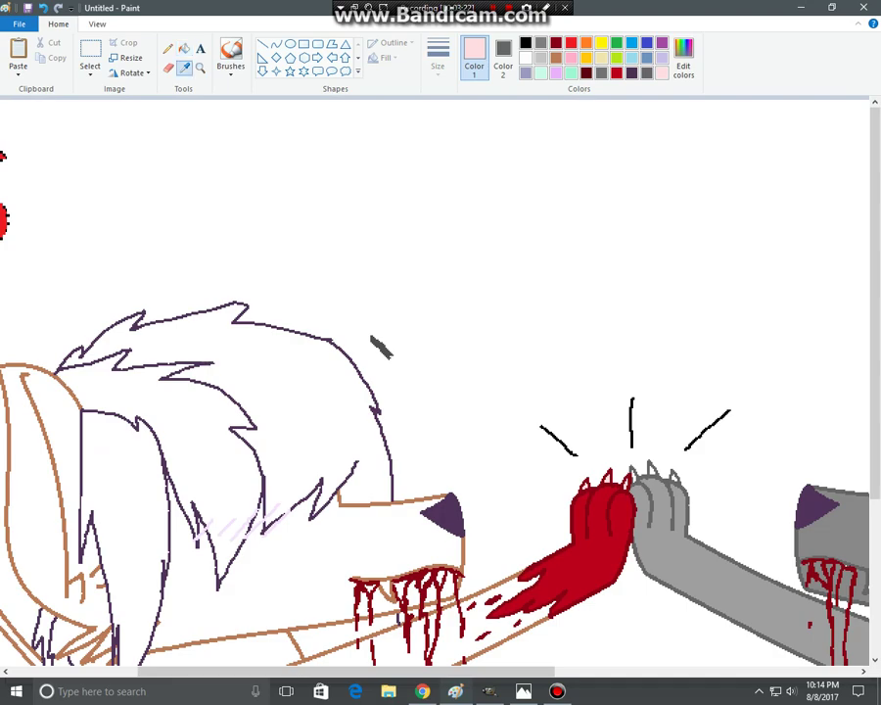
pyautogui.moveTo(313, 672); pyautogui.dragTo(186, 672)
pyautogui.click(147, 223)
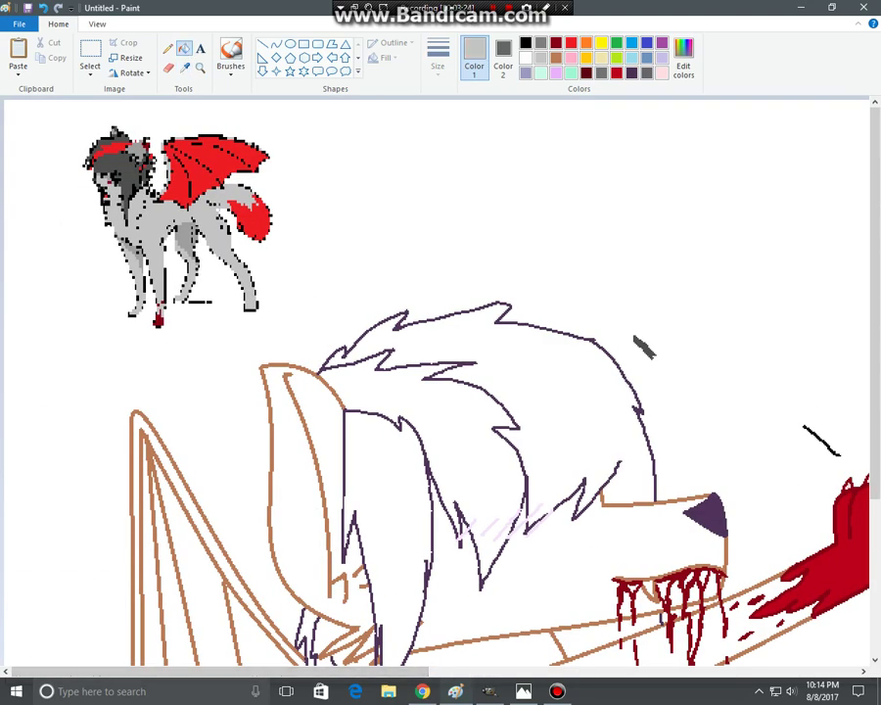
pyautogui.scroll(-3, 294, 343)
pyautogui.click(297, 284)
pyautogui.click(529, 355)
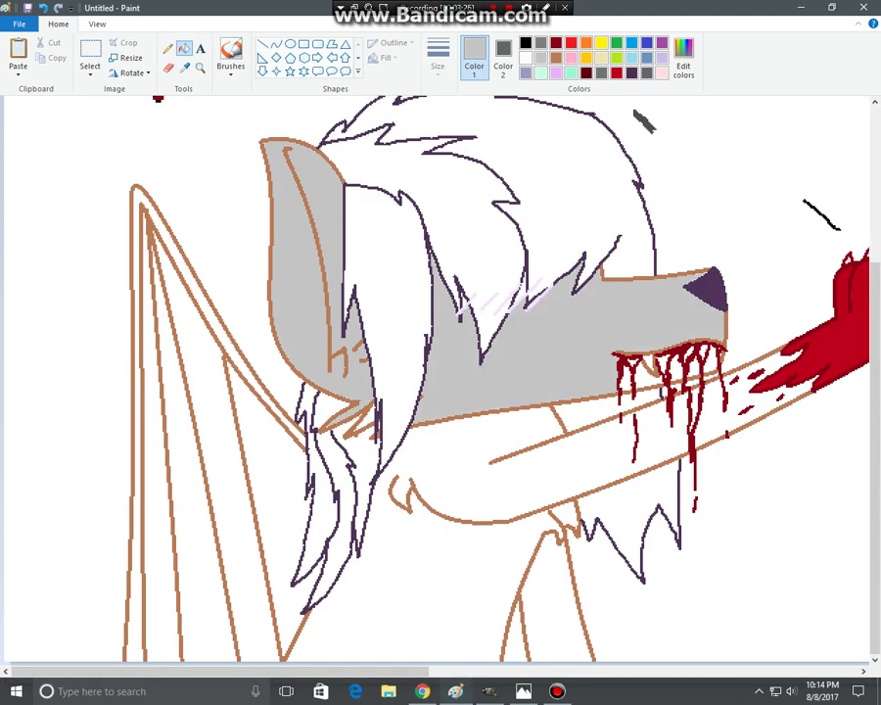
# Step: Set Color 2 to white and keep the sampled light grey as Color 1
pyautogui.click(526, 58)
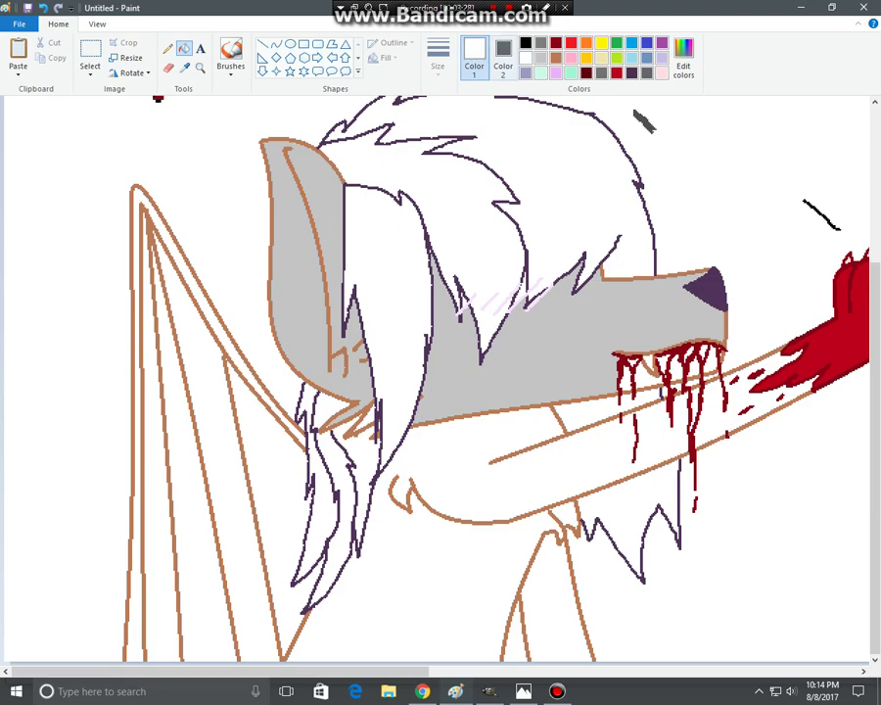
pyautogui.click(526, 58)
pyautogui.click(475, 58)
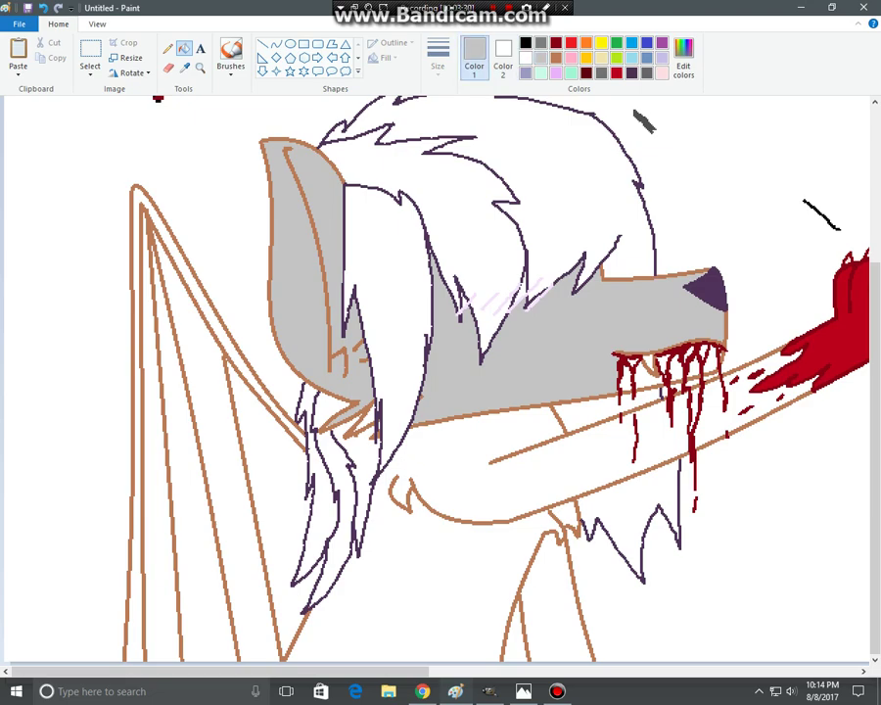
# Step: Fill the wolf's body, outstretched arm, chest tuft, other foreleg, wing arm and cheek fur with the light grey
pyautogui.click(443, 548)
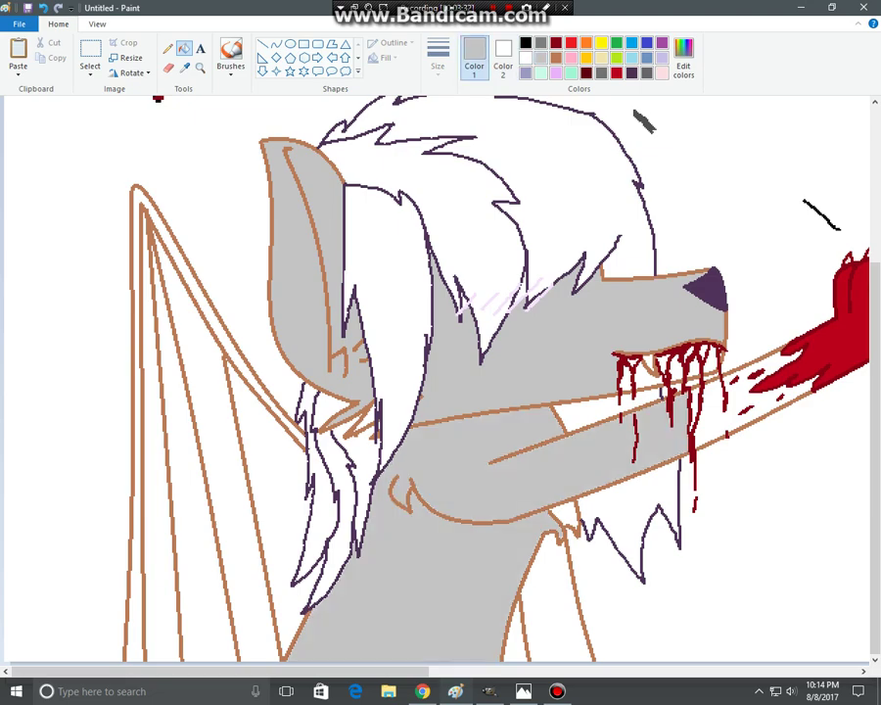
pyautogui.click(730, 405)
pyautogui.click(694, 404)
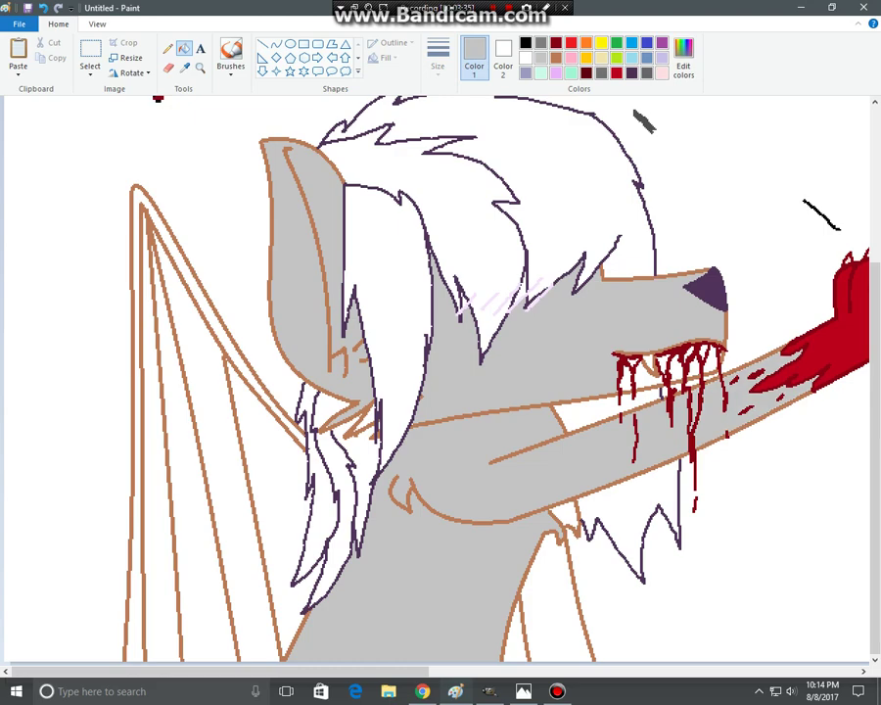
pyautogui.click(566, 512)
pyautogui.click(554, 587)
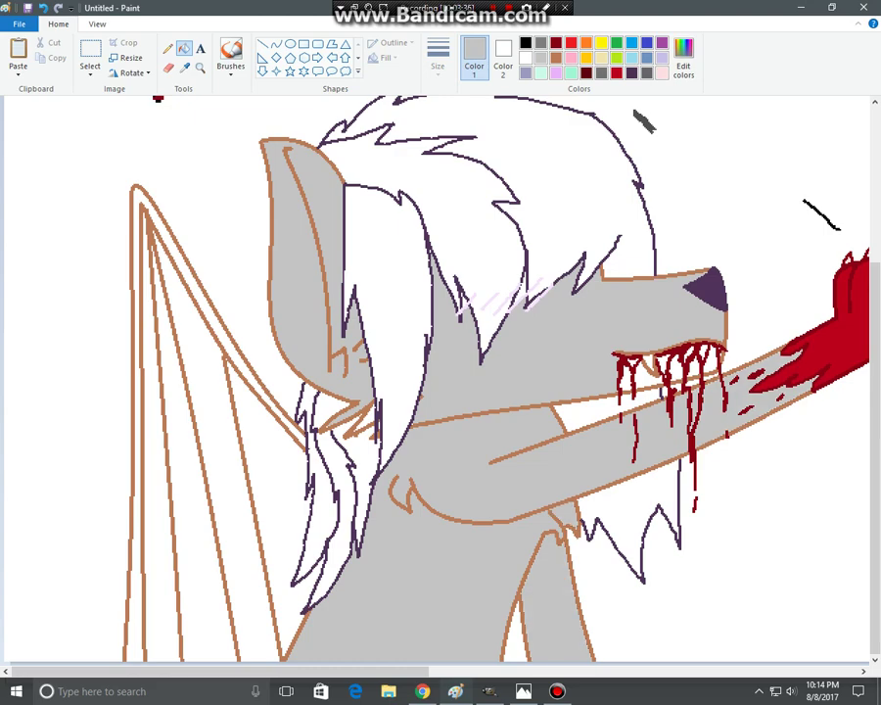
pyautogui.click(206, 305)
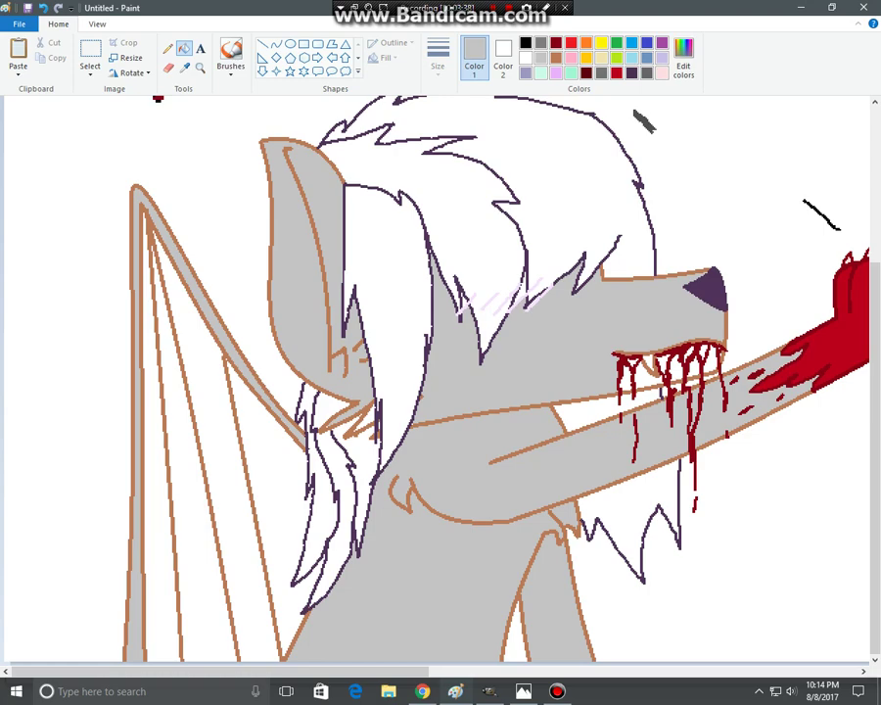
pyautogui.click(363, 418)
# Step: Sample the dark grey from the red-winged reference wolf's hair and fill the large wolf's top hair and long front lock with it
pyautogui.scroll(3, 441, 382)
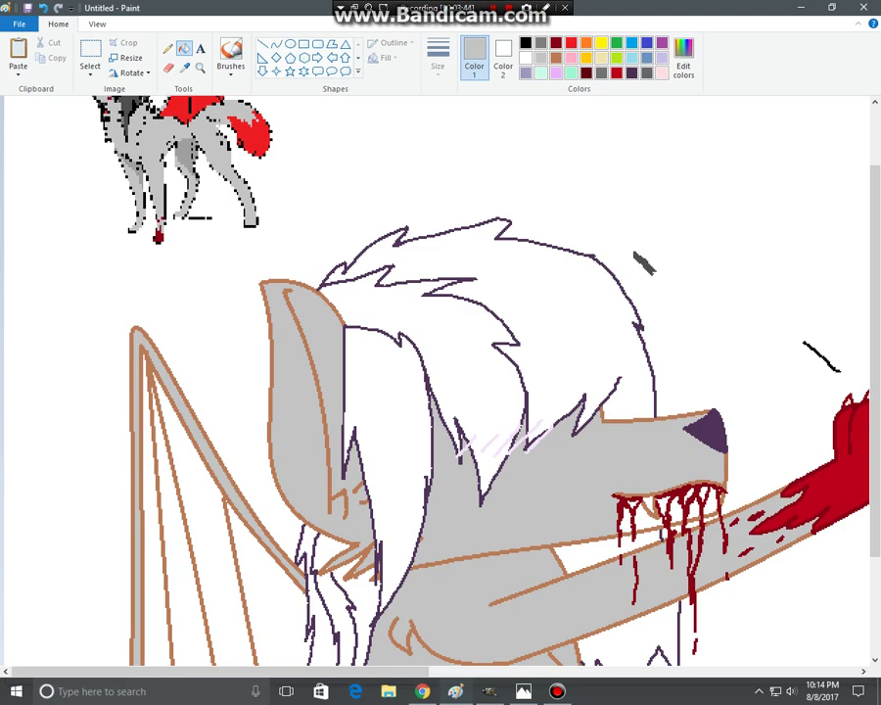
pyautogui.scroll(2, 440, 382)
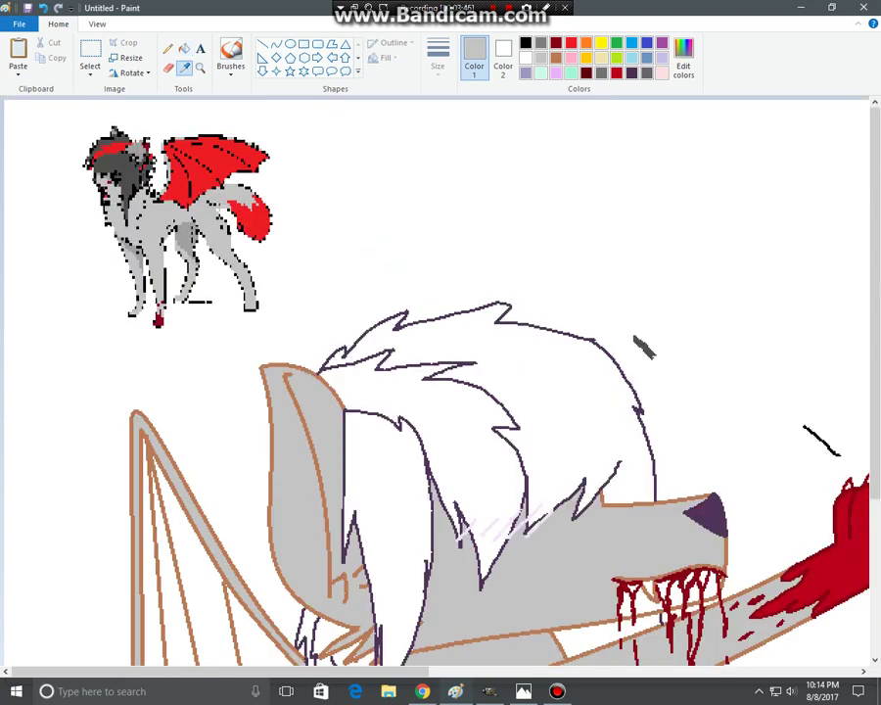
pyautogui.click(125, 167)
pyautogui.scroll(-3, 342, 313)
pyautogui.click(394, 333)
pyautogui.click(558, 260)
# Step: Fill the hair locks behind the neck, the gap under the jaw and the hair hanging below the arm with the dark grey
pyautogui.scroll(-2, 549, 274)
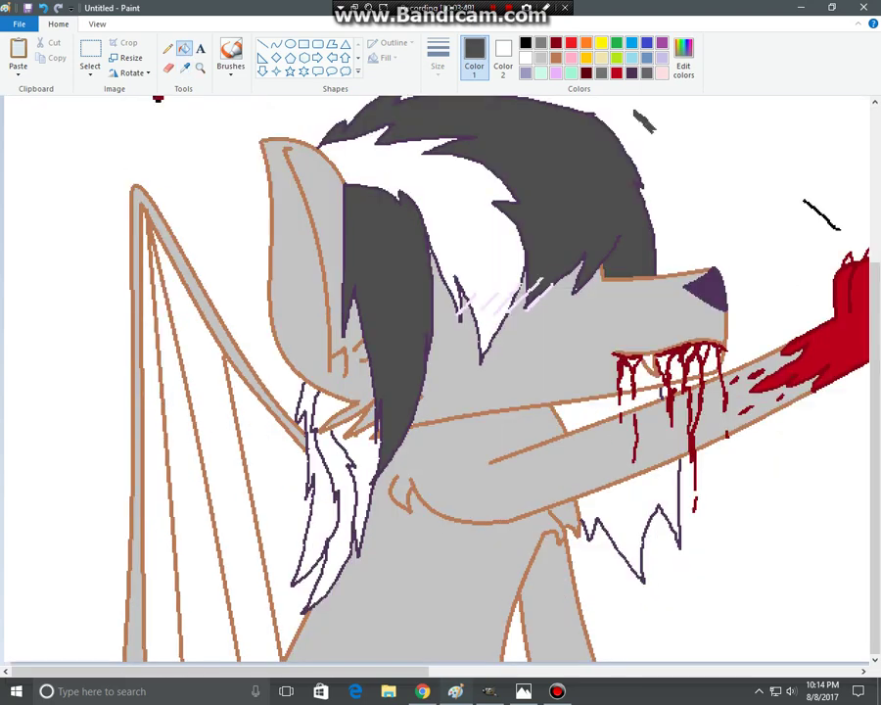
pyautogui.click(322, 514)
pyautogui.click(364, 470)
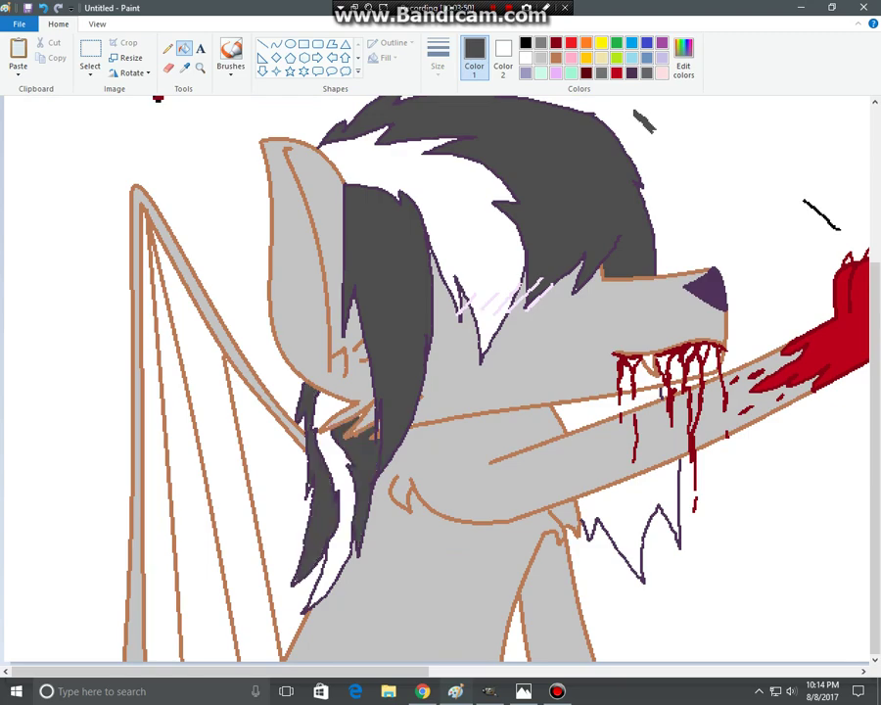
pyautogui.click(589, 413)
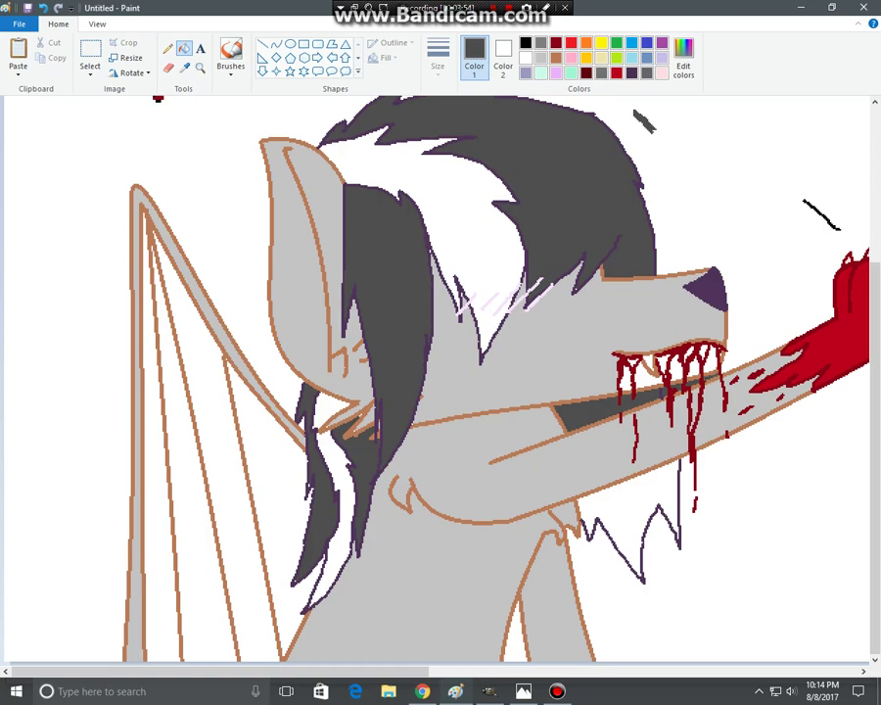
pyautogui.click(632, 534)
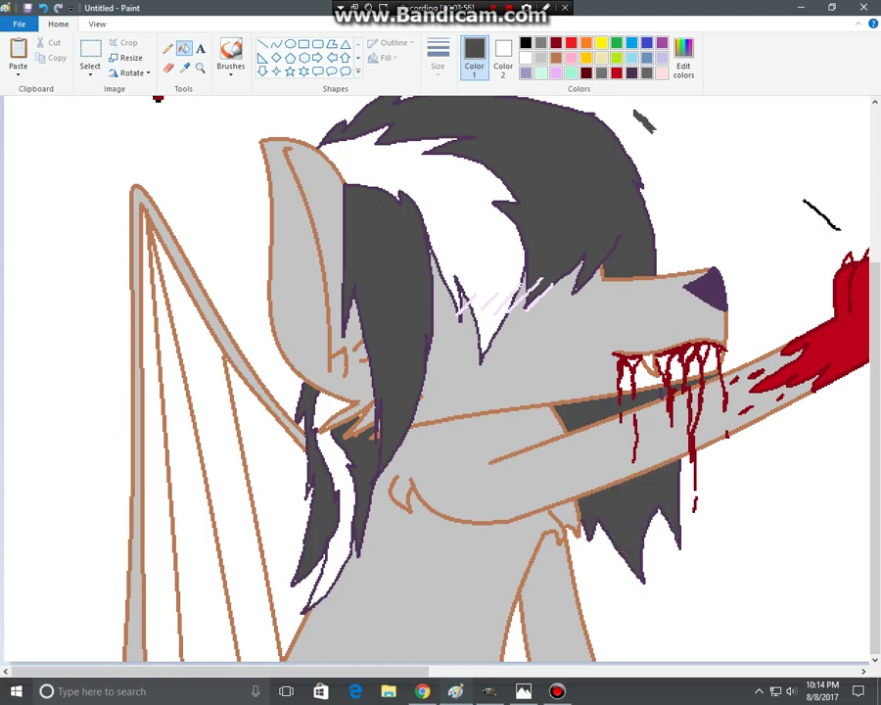
# Step: Sample the bright red from the reference wolf's wing and fill the streak across the large wolf's fringe with it
pyautogui.scroll(3, 437, 380)
pyautogui.click(185, 67)
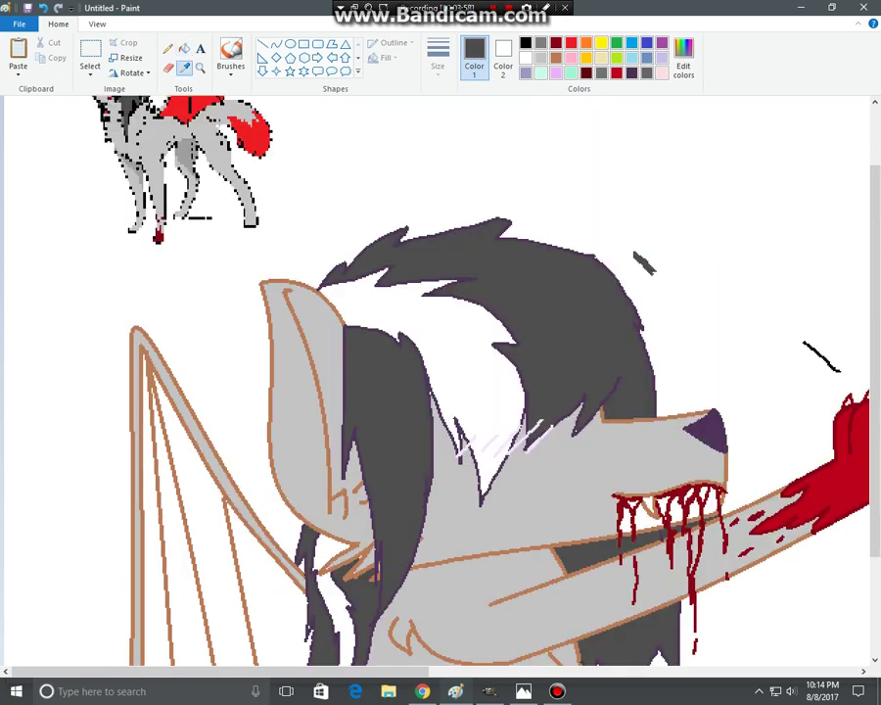
pyautogui.click(196, 106)
pyautogui.click(445, 331)
# Step: Fill the wing membrane sections, the gap below the cheek fur and the streak in the back hair with the bright red
pyautogui.scroll(-3, 446, 331)
pyautogui.click(159, 500)
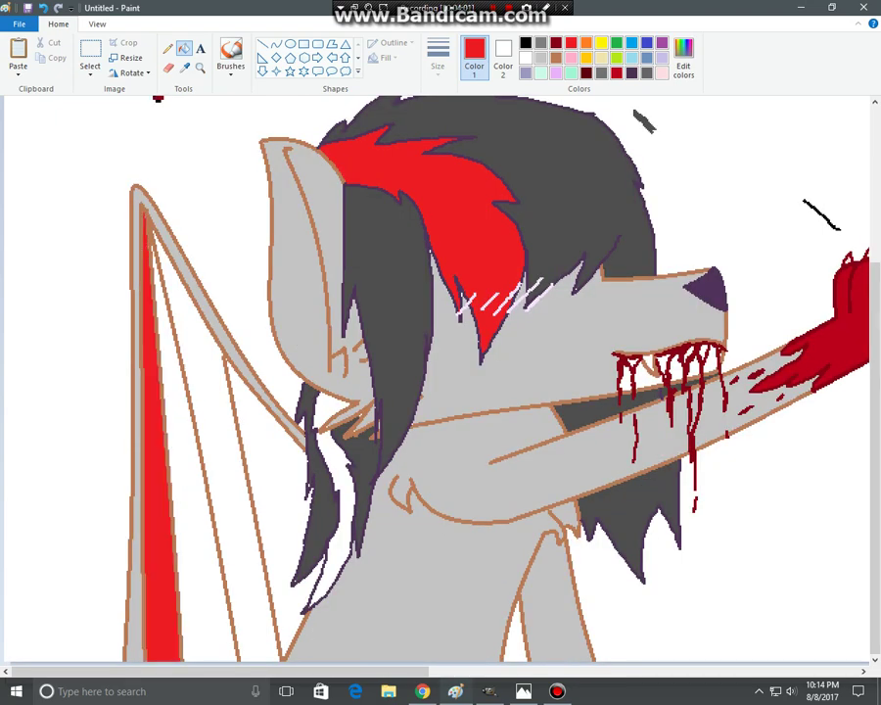
pyautogui.click(191, 495)
pyautogui.click(226, 485)
pyautogui.click(271, 475)
pyautogui.click(330, 406)
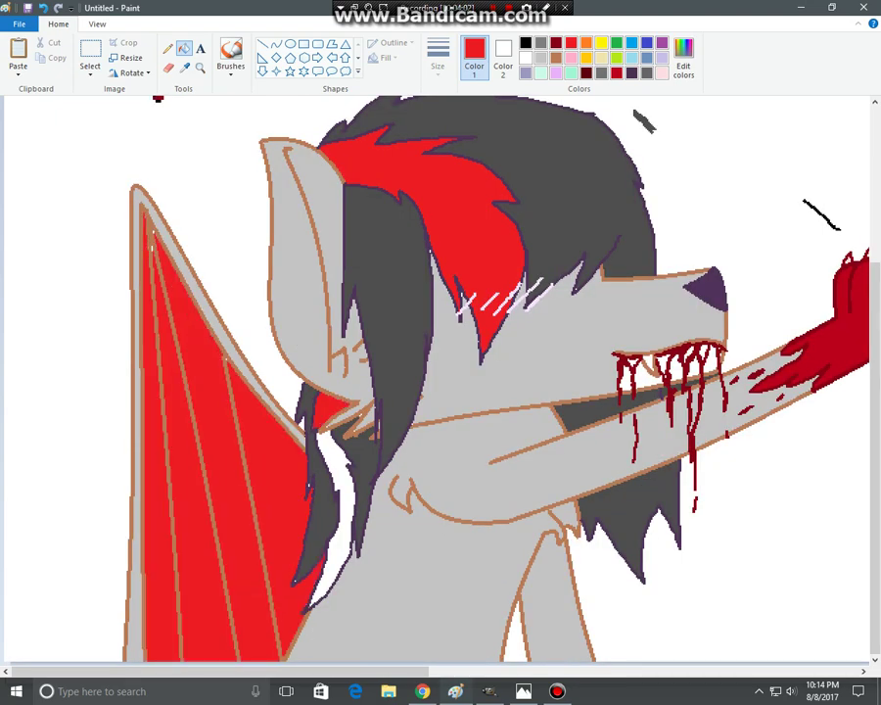
pyautogui.click(345, 504)
pyautogui.scroll(3, 345, 505)
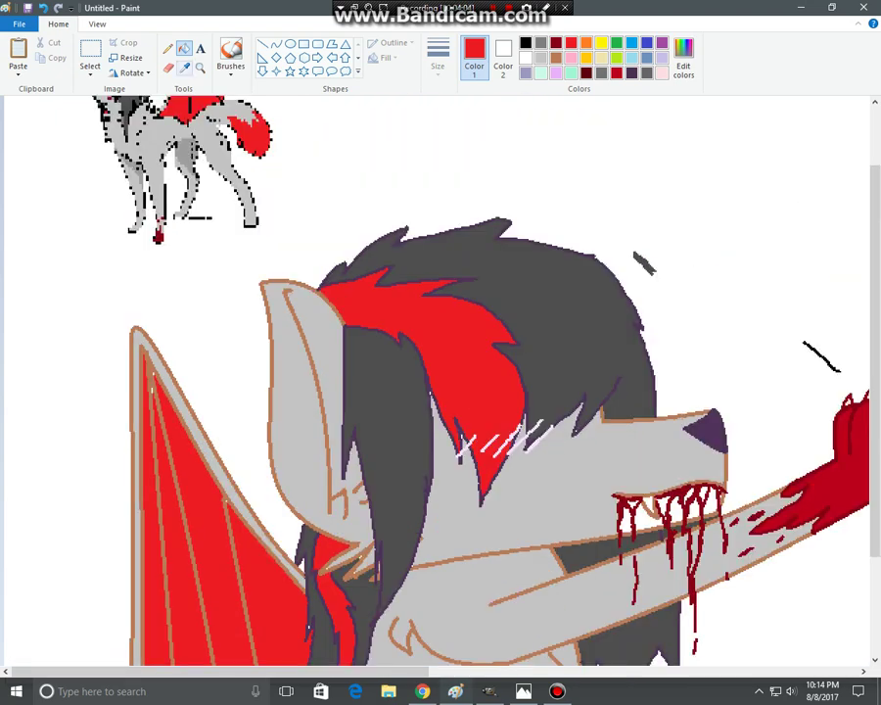
pyautogui.click(185, 68)
pyautogui.click(211, 125)
pyautogui.scroll(-3, 293, 294)
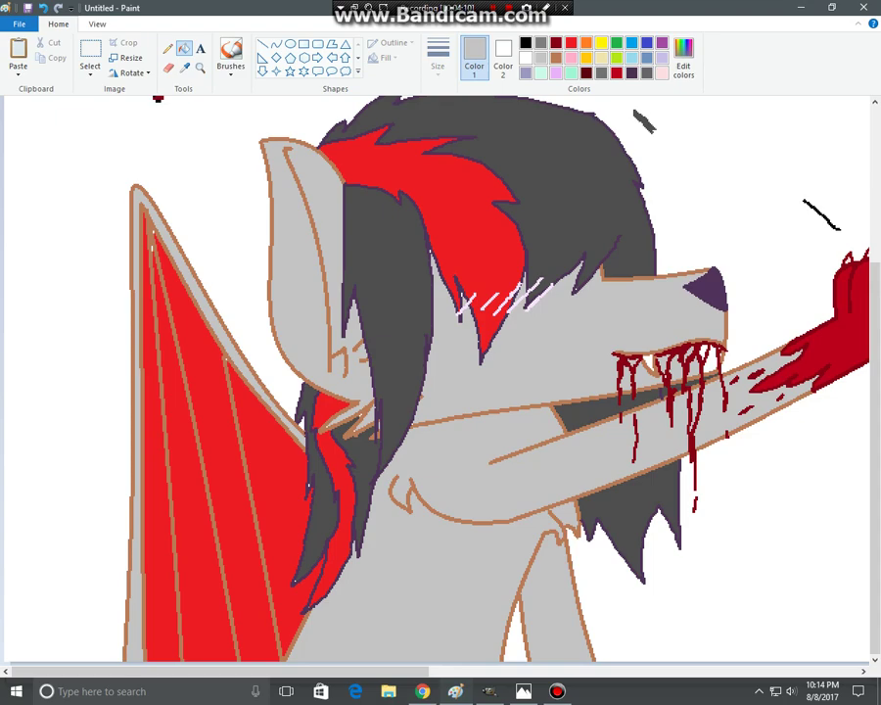
pyautogui.scroll(3, 436, 382)
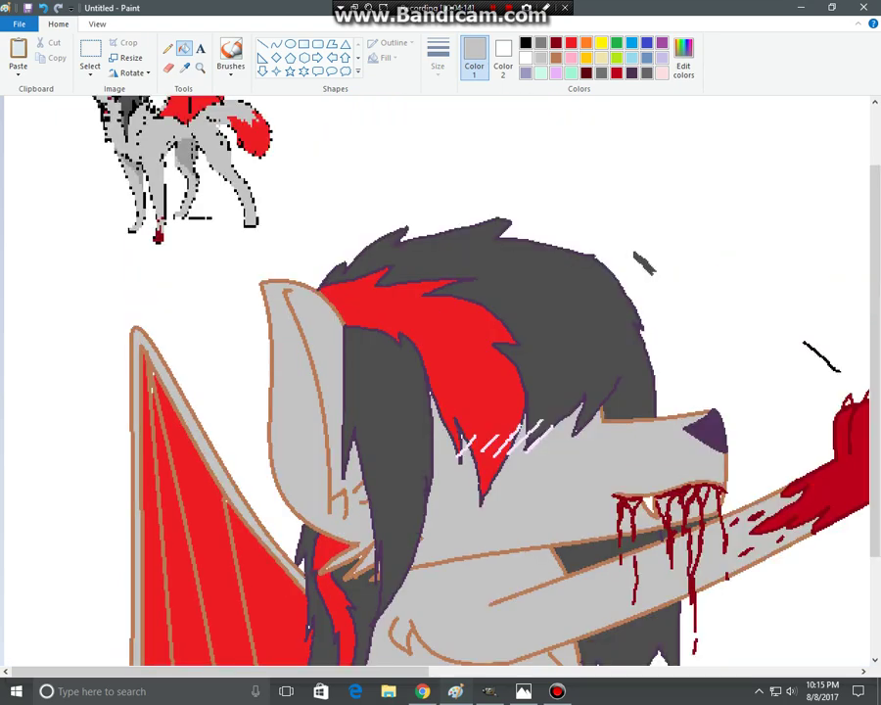
# Step: Recolour the brown outlines of the muzzle top, ear and cheek fur to medium grey, replacing brown with grey using the colour eraser
pyautogui.click(541, 43)
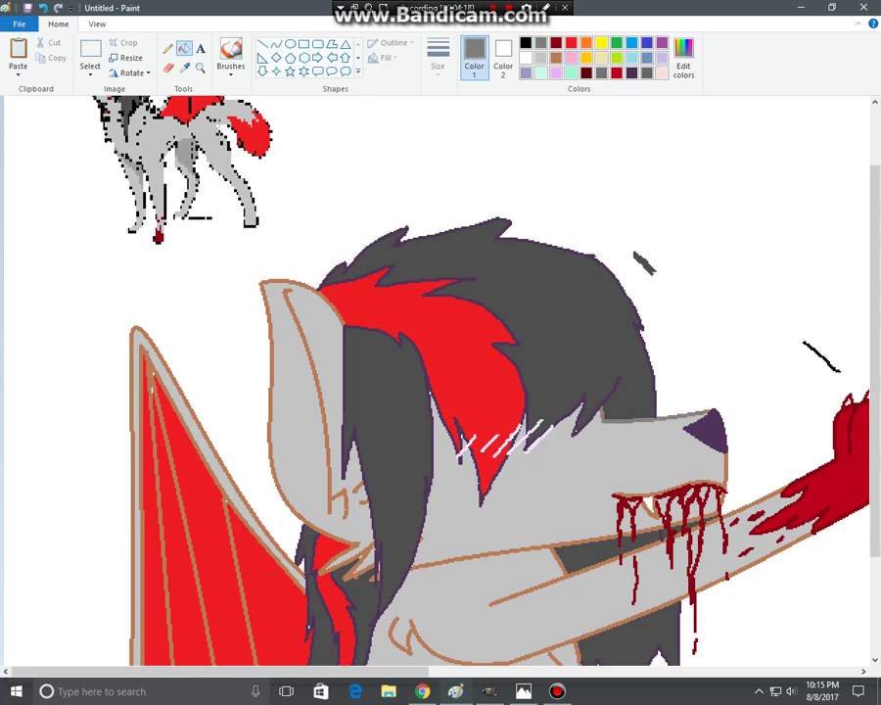
pyautogui.click(558, 57)
pyautogui.click(504, 56)
pyautogui.click(542, 43)
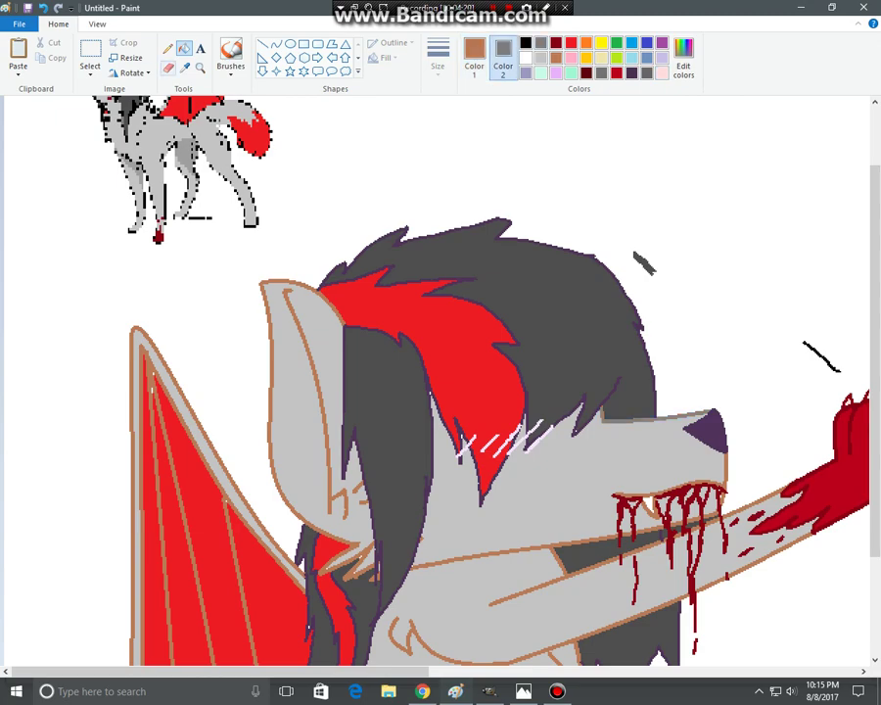
pyautogui.click(169, 66)
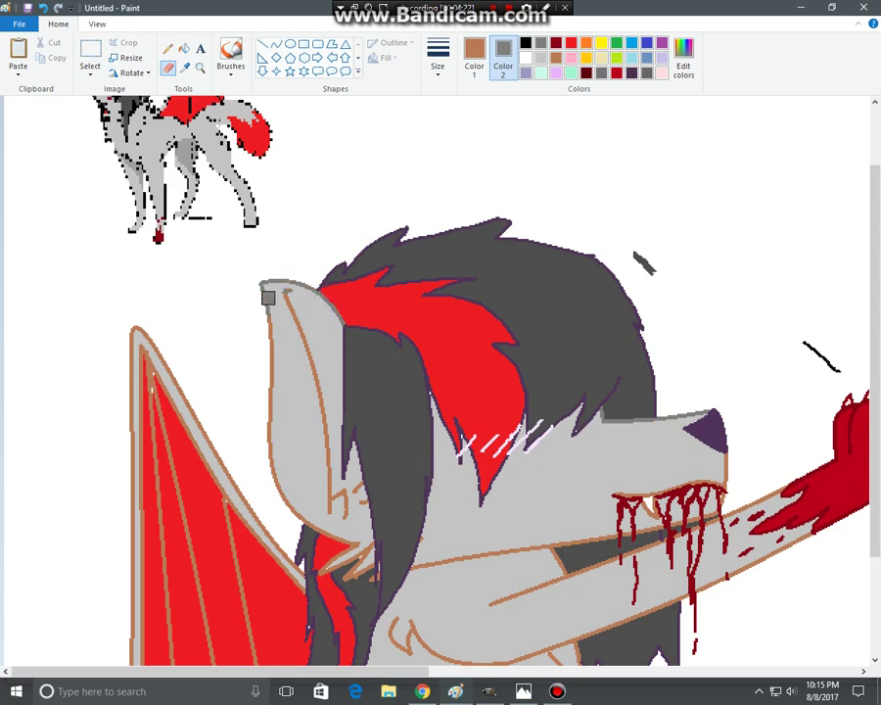
pyautogui.moveTo(269, 297)
pyautogui.mouseDown()
pyautogui.moveTo(277, 450)
pyautogui.moveTo(311, 508)
pyautogui.moveTo(288, 522)
pyautogui.moveTo(365, 551)
pyautogui.moveTo(322, 568)
pyautogui.mouseUp()
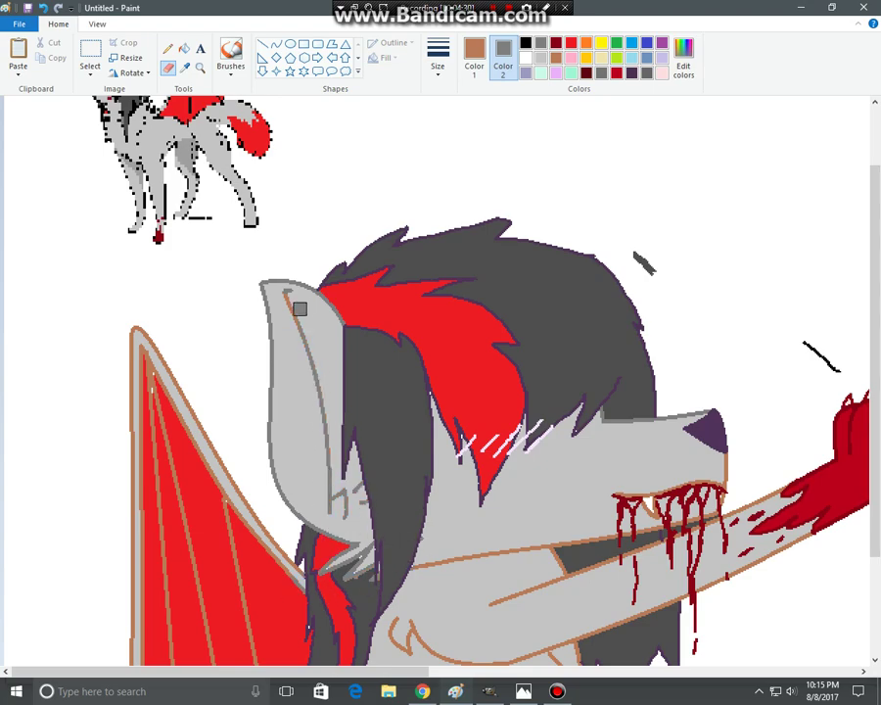
# Step: Recolour the brown outlines of the jaw, mouth, outstretched arm, chest fur and forelegs to medium grey with the colour eraser
pyautogui.scroll(-3, 378, 429)
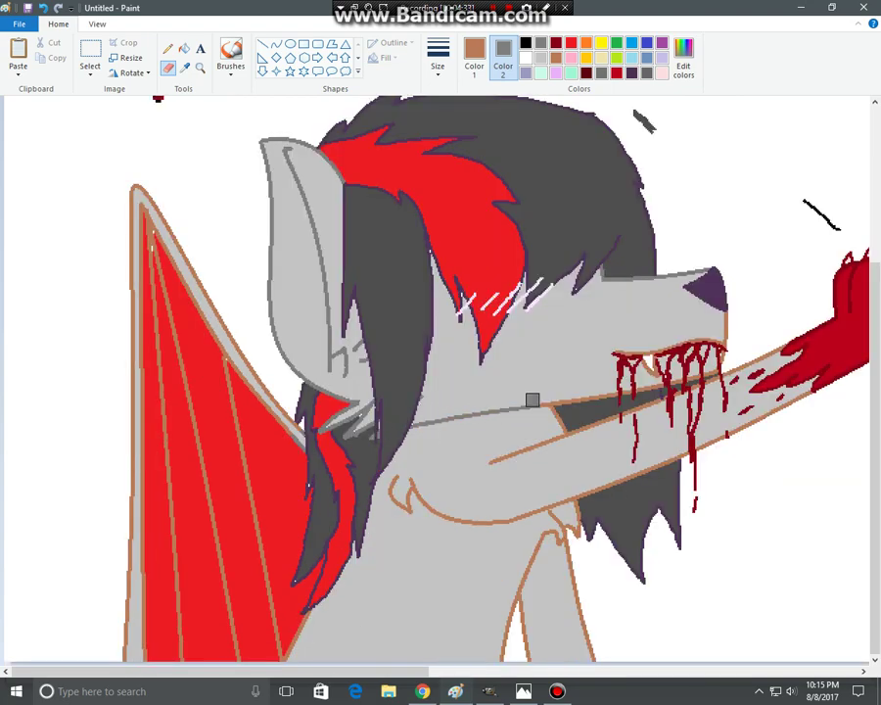
pyautogui.moveTo(531, 401)
pyautogui.mouseDown()
pyautogui.moveTo(728, 378)
pyautogui.moveTo(778, 339)
pyautogui.mouseUp()
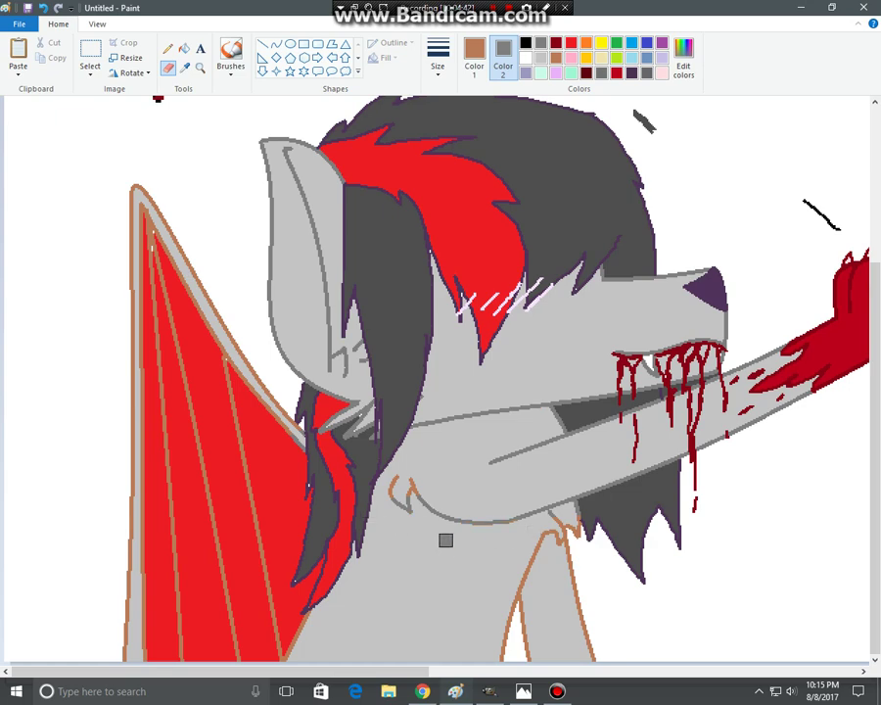
pyautogui.moveTo(555, 528)
pyautogui.mouseDown()
pyautogui.moveTo(488, 658)
pyautogui.moveTo(528, 630)
pyautogui.moveTo(523, 634)
pyautogui.moveTo(597, 628)
pyautogui.moveTo(599, 654)
pyautogui.moveTo(574, 591)
pyautogui.moveTo(566, 527)
pyautogui.moveTo(569, 576)
pyautogui.moveTo(371, 484)
pyautogui.moveTo(408, 496)
pyautogui.mouseUp()
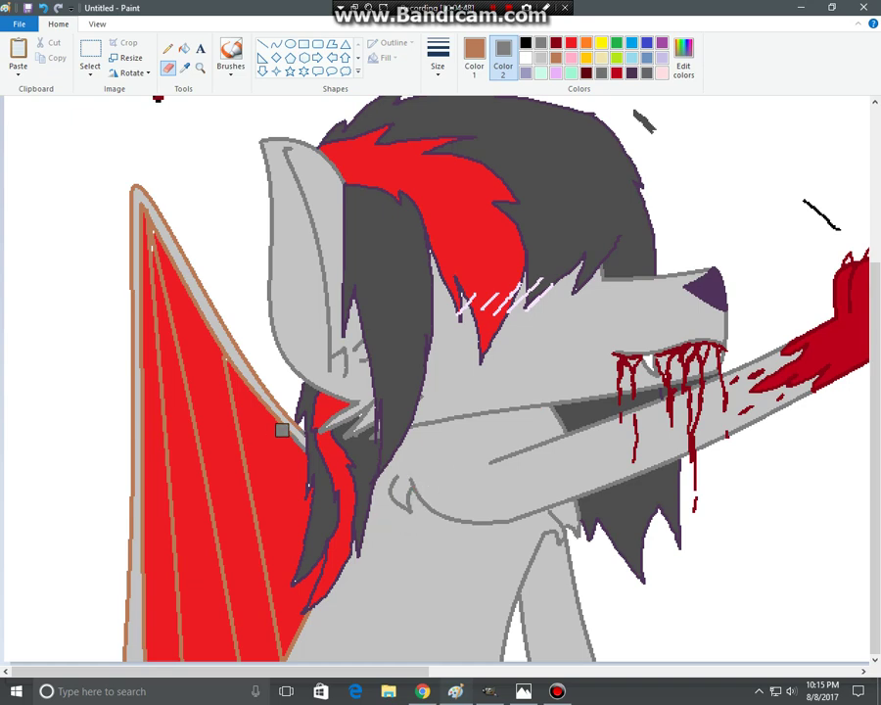
# Step: Recolour the brown outlines of the wing arm, the wing's ribs and the back edge to medium grey with the colour eraser
pyautogui.moveTo(282, 430)
pyautogui.mouseDown()
pyautogui.moveTo(361, 347)
pyautogui.moveTo(258, 363)
pyautogui.moveTo(298, 453)
pyautogui.moveTo(231, 314)
pyautogui.mouseUp()
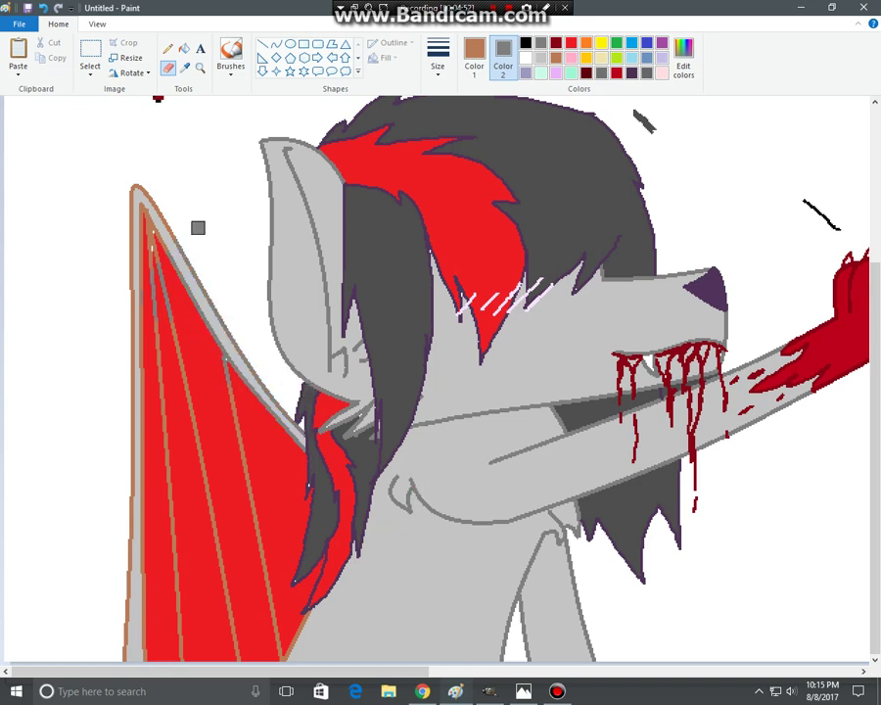
pyautogui.moveTo(177, 195)
pyautogui.mouseDown()
pyautogui.moveTo(127, 179)
pyautogui.moveTo(116, 379)
pyautogui.moveTo(140, 311)
pyautogui.moveTo(134, 413)
pyautogui.moveTo(140, 212)
pyautogui.moveTo(162, 343)
pyautogui.moveTo(179, 285)
pyautogui.moveTo(138, 594)
pyautogui.moveTo(162, 459)
pyautogui.moveTo(175, 610)
pyautogui.moveTo(142, 624)
pyautogui.moveTo(147, 595)
pyautogui.moveTo(122, 586)
pyautogui.moveTo(134, 466)
pyautogui.moveTo(136, 515)
pyautogui.moveTo(159, 392)
pyautogui.mouseUp()
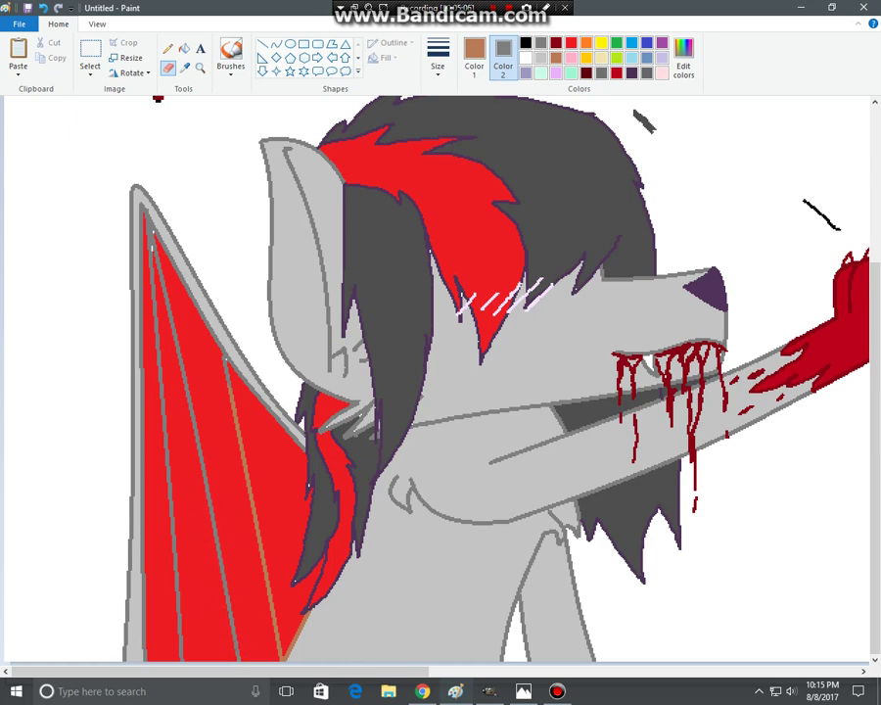
pyautogui.moveTo(264, 648)
pyautogui.mouseDown()
pyautogui.moveTo(290, 596)
pyautogui.moveTo(324, 579)
pyautogui.moveTo(264, 656)
pyautogui.moveTo(255, 514)
pyautogui.moveTo(261, 566)
pyautogui.moveTo(236, 451)
pyautogui.moveTo(243, 498)
pyautogui.moveTo(232, 365)
pyautogui.mouseUp()
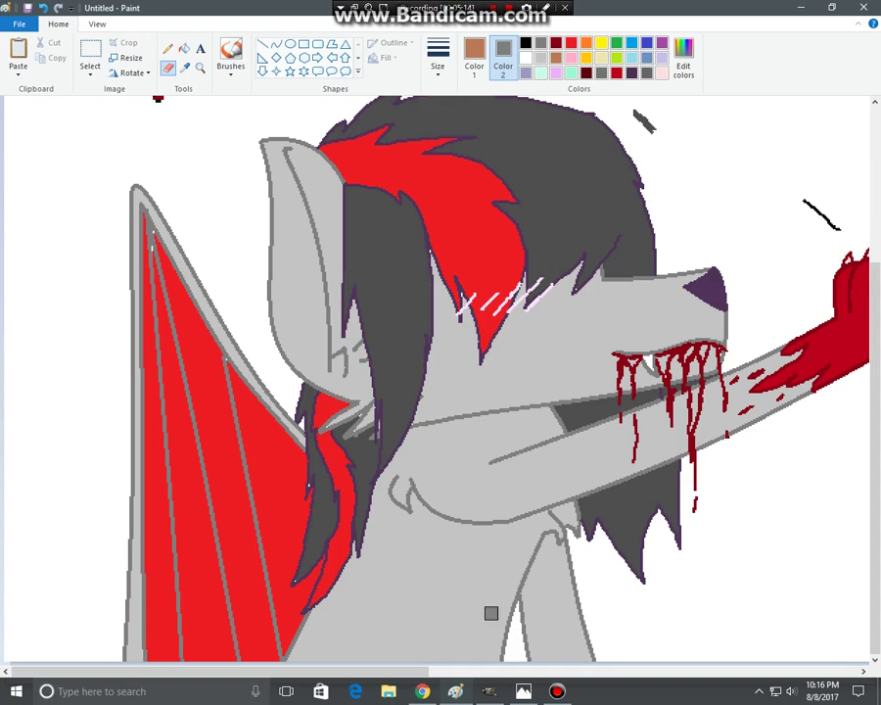
# Step: Try a white brush highlight on the light grey wolf's nose and undo the stroke
pyautogui.moveTo(409, 672); pyautogui.dragTo(573, 672)
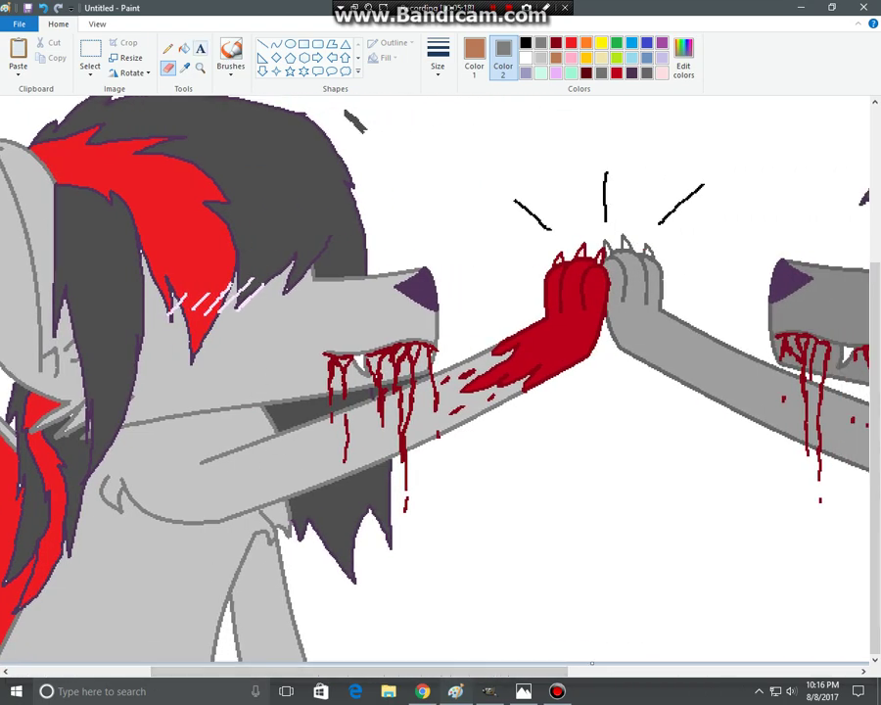
pyautogui.click(231, 67)
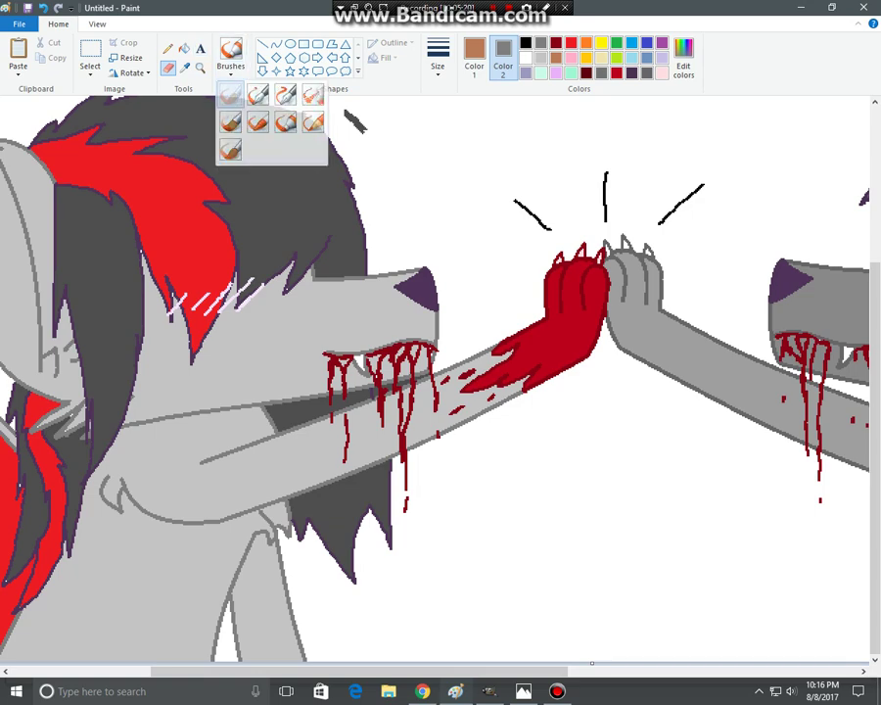
pyautogui.click(230, 94)
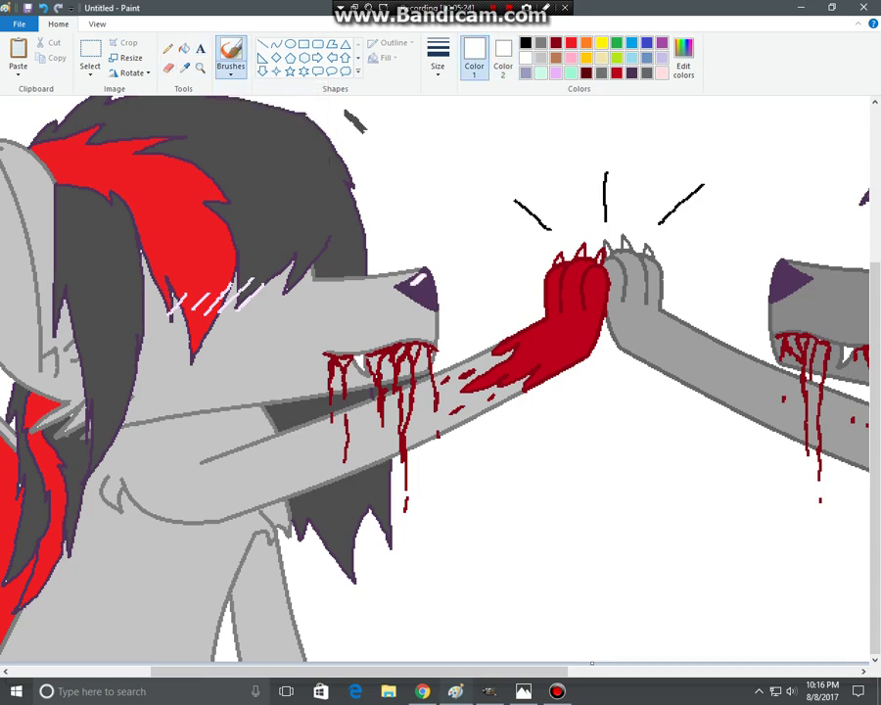
pyautogui.hotkey('ctrl', 'z')
# Step: Set the brush to its thinnest size and draw white highlight lines along the edges and inside of the light grey wolf's nose
pyautogui.click(438, 67)
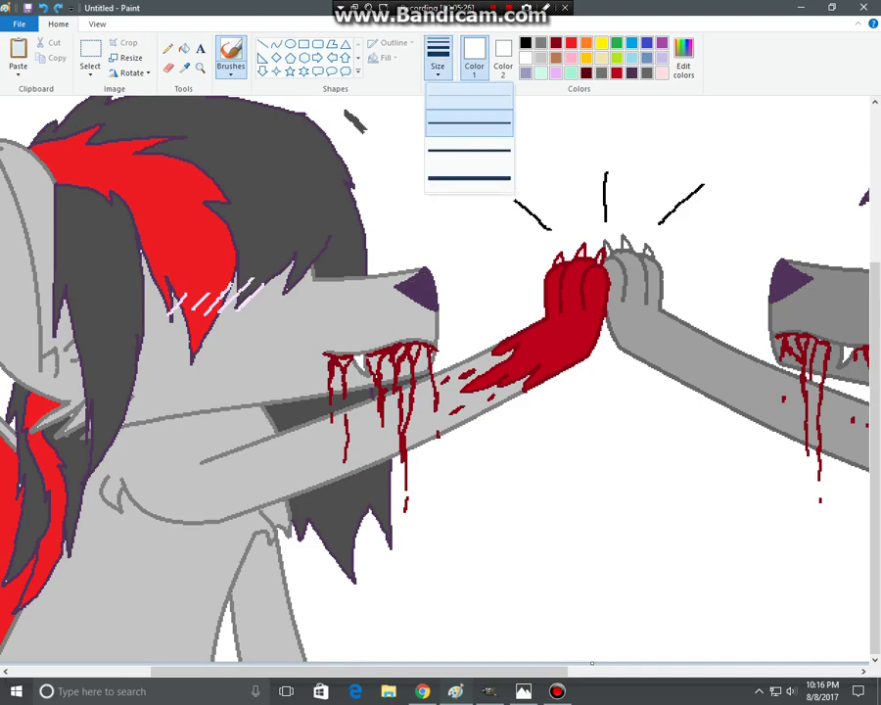
pyautogui.click(454, 96)
pyautogui.click(199, 67)
pyautogui.click(394, 313)
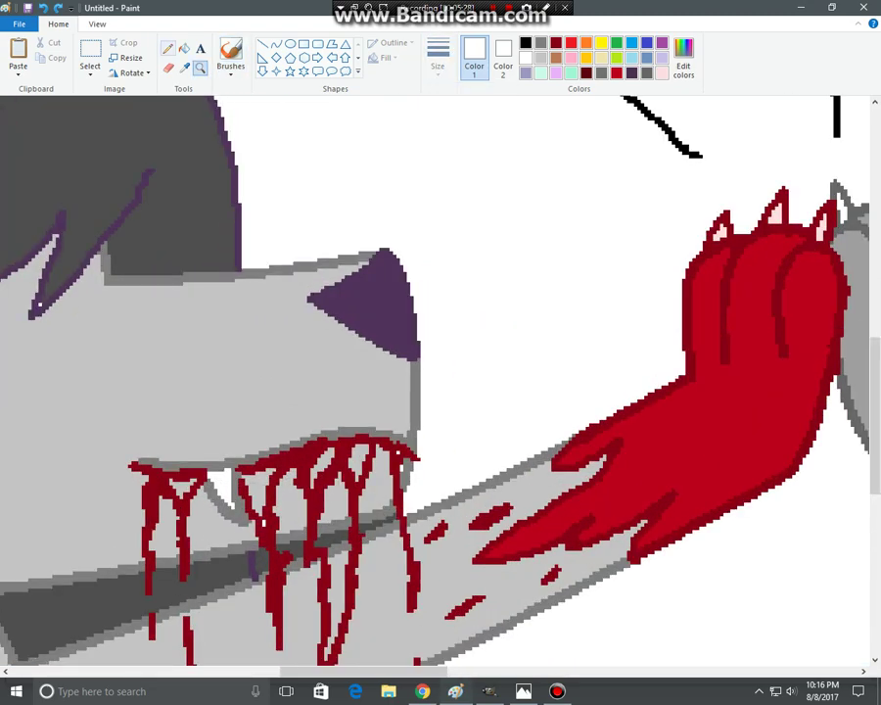
pyautogui.click(231, 54)
pyautogui.moveTo(320, 292)
pyautogui.mouseDown()
pyautogui.moveTo(365, 265)
pyautogui.moveTo(399, 290)
pyautogui.moveTo(413, 330)
pyautogui.mouseUp()
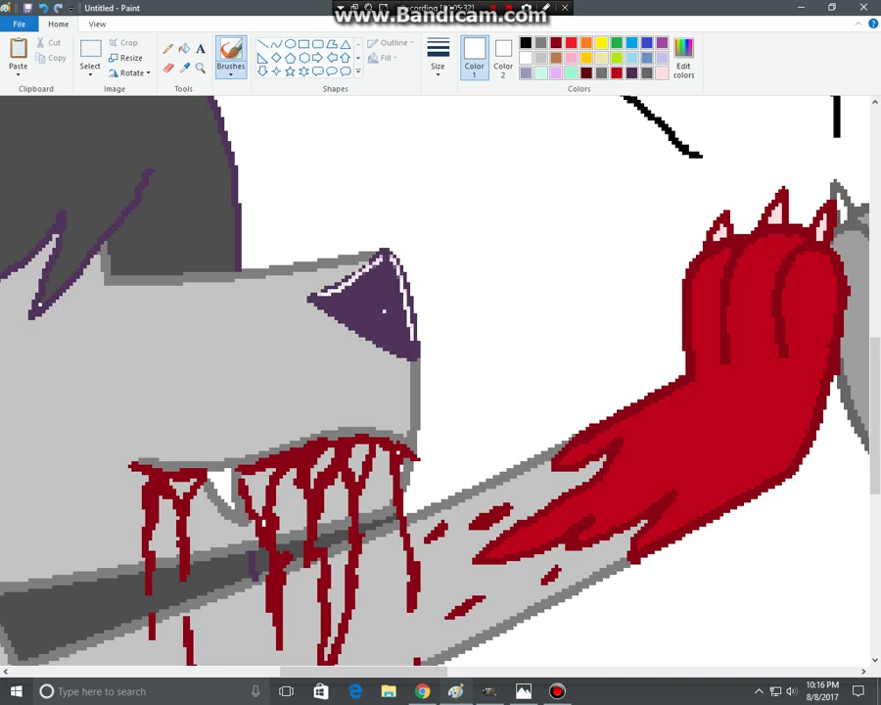
pyautogui.moveTo(384, 261); pyautogui.dragTo(397, 303)
pyautogui.moveTo(330, 303); pyautogui.dragTo(375, 336)
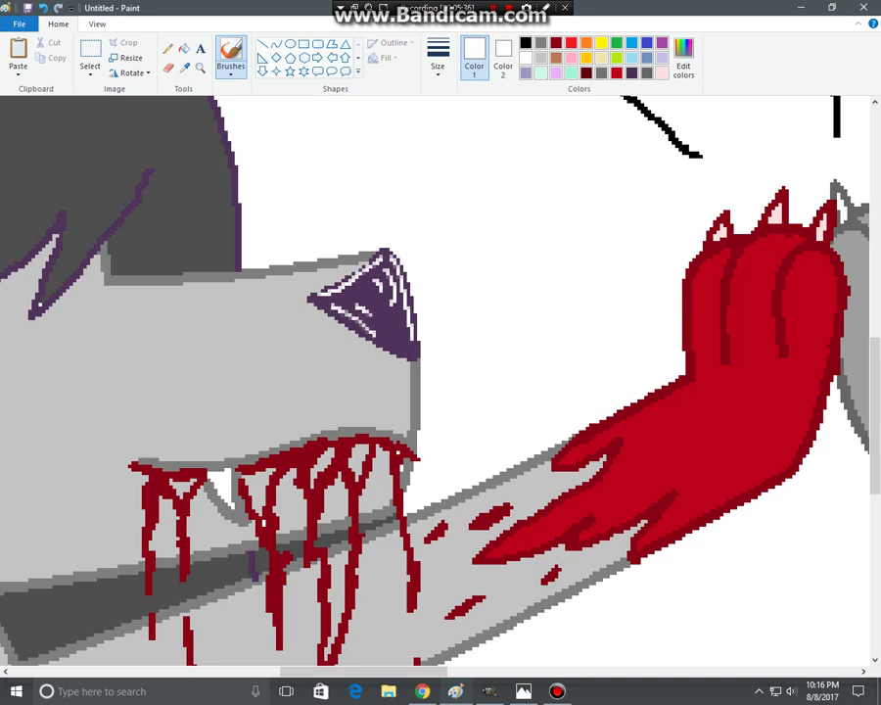
# Step: Draw matching thin white highlight lines on the purple-haired wolf's nose
pyautogui.hscroll(5, 435, 382)
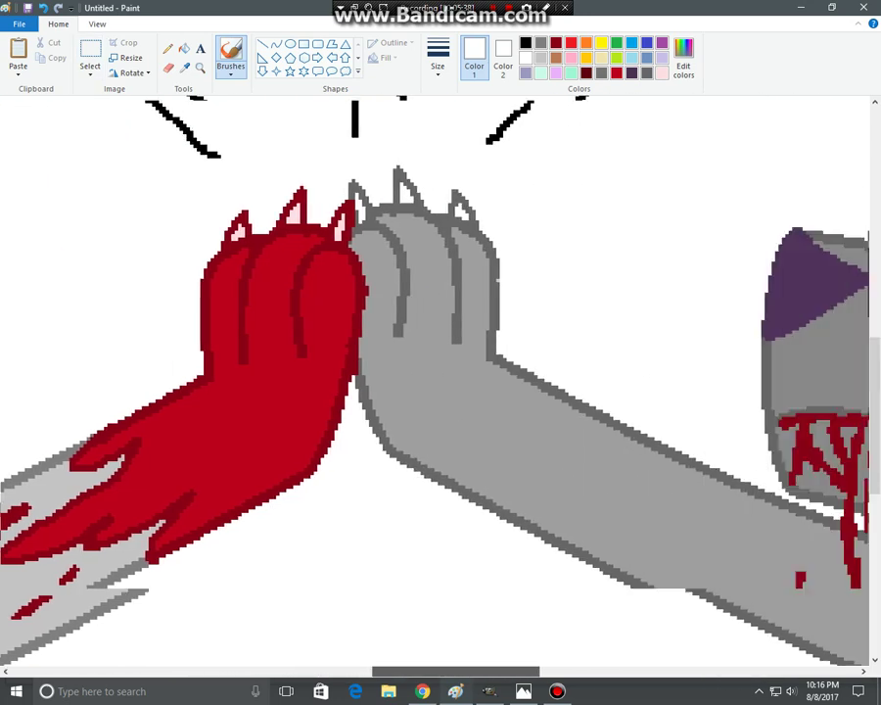
pyautogui.hscroll(5, 435, 382)
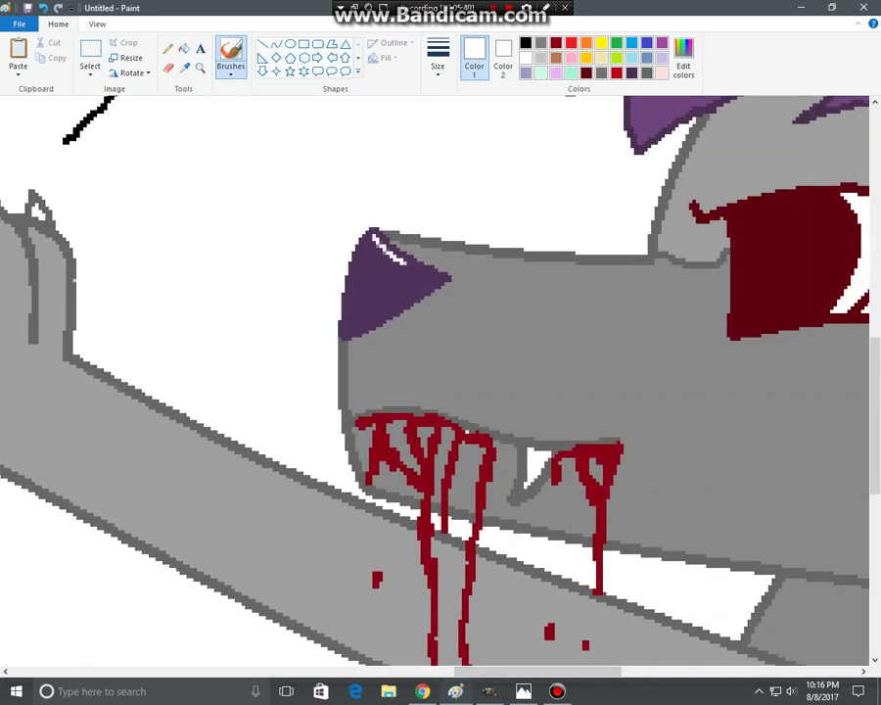
pyautogui.moveTo(404, 264); pyautogui.dragTo(420, 275)
pyautogui.moveTo(364, 243); pyautogui.dragTo(355, 316)
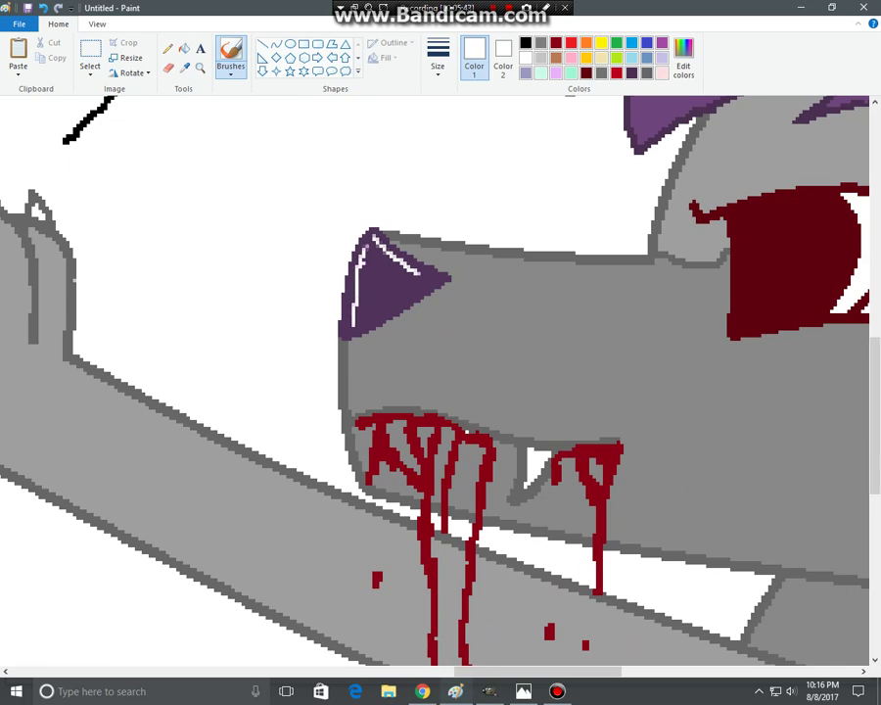
pyautogui.moveTo(368, 262)
pyautogui.mouseDown()
pyautogui.moveTo(363, 310)
pyautogui.moveTo(415, 292)
pyautogui.mouseUp()
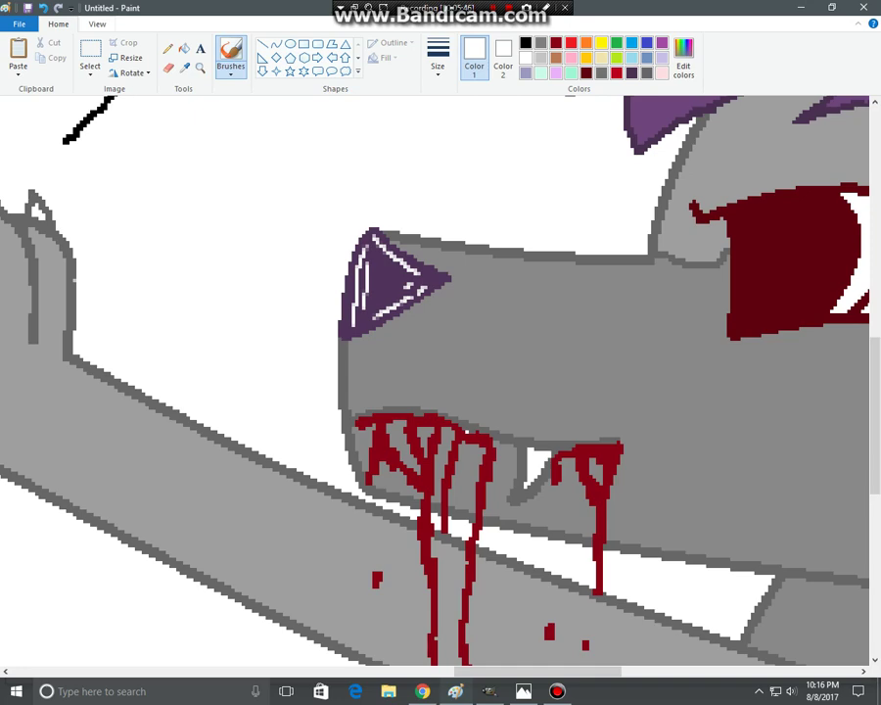
# Step: Fill the white crescent of the purple-haired wolf's iris beside the pupil with dark red
pyautogui.click(96, 24)
pyautogui.click(45, 51)
pyautogui.click(58, 24)
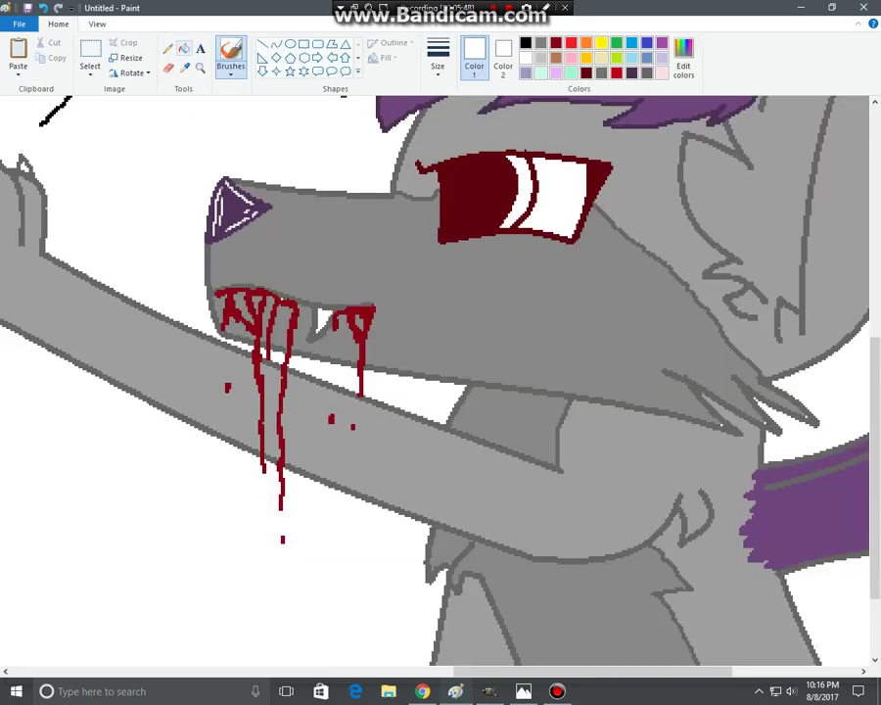
pyautogui.click(184, 47)
pyautogui.click(556, 43)
pyautogui.click(524, 188)
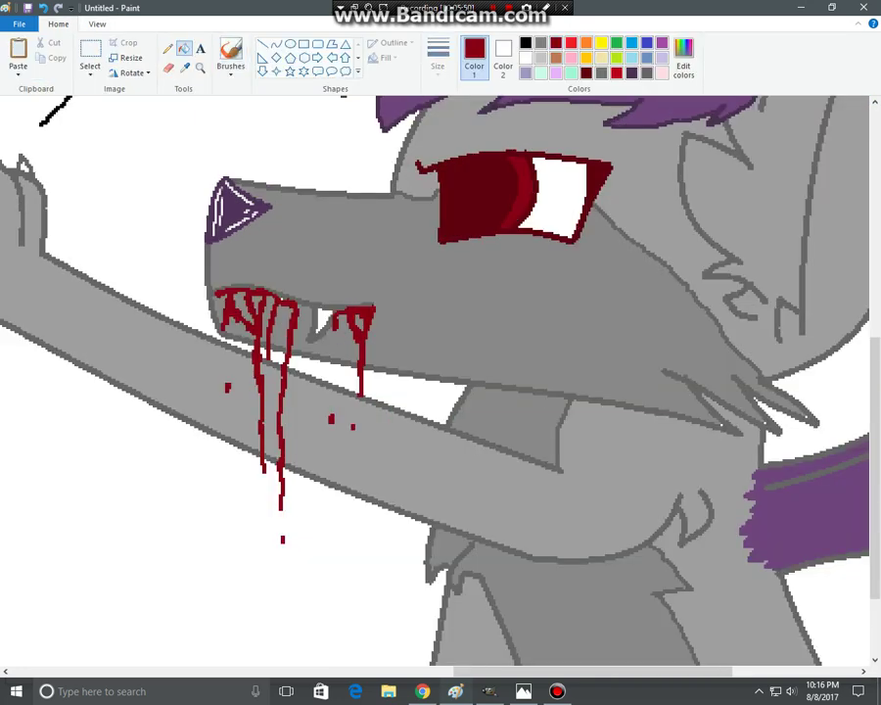
# Step: Paint white highlights in the purple-haired wolf's eye with the second-thinnest brush: a small heart, dots and short streaks
pyautogui.scroll(3, 524, 188)
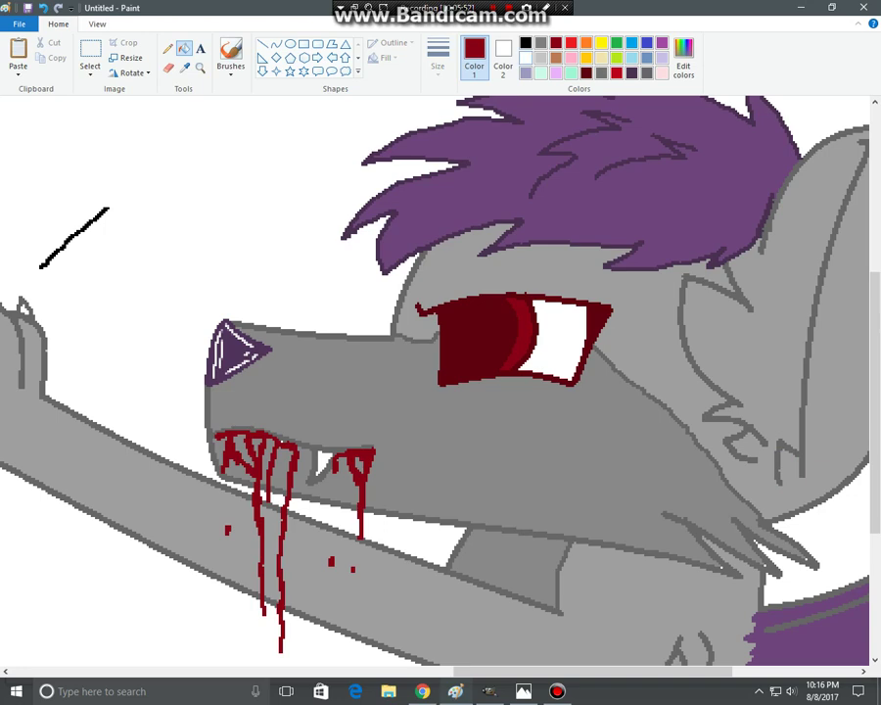
pyautogui.click(231, 49)
pyautogui.click(438, 57)
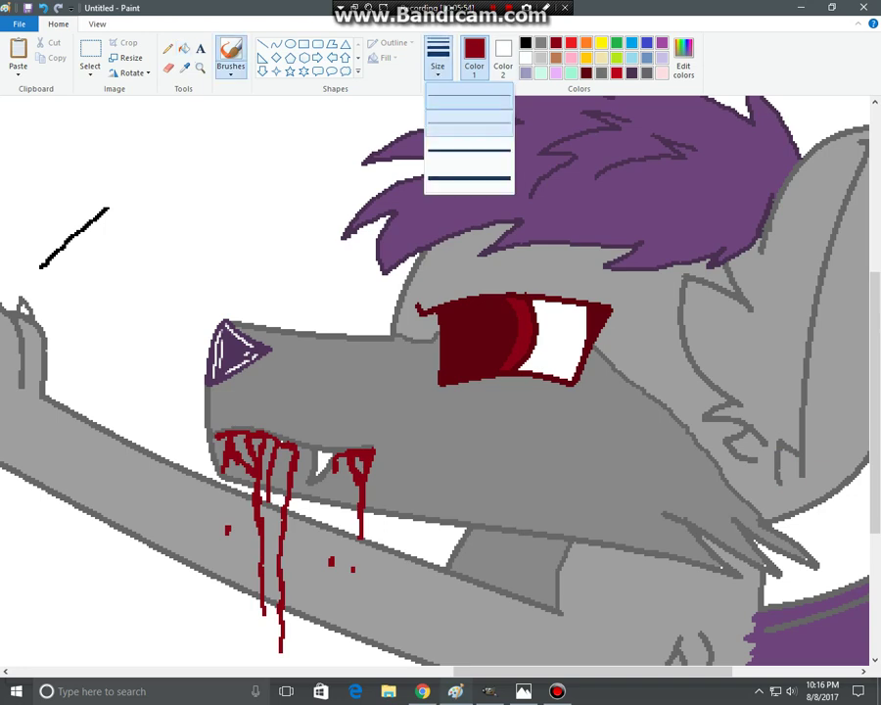
pyautogui.click(466, 123)
pyautogui.click(526, 58)
pyautogui.click(437, 59)
pyautogui.click(466, 123)
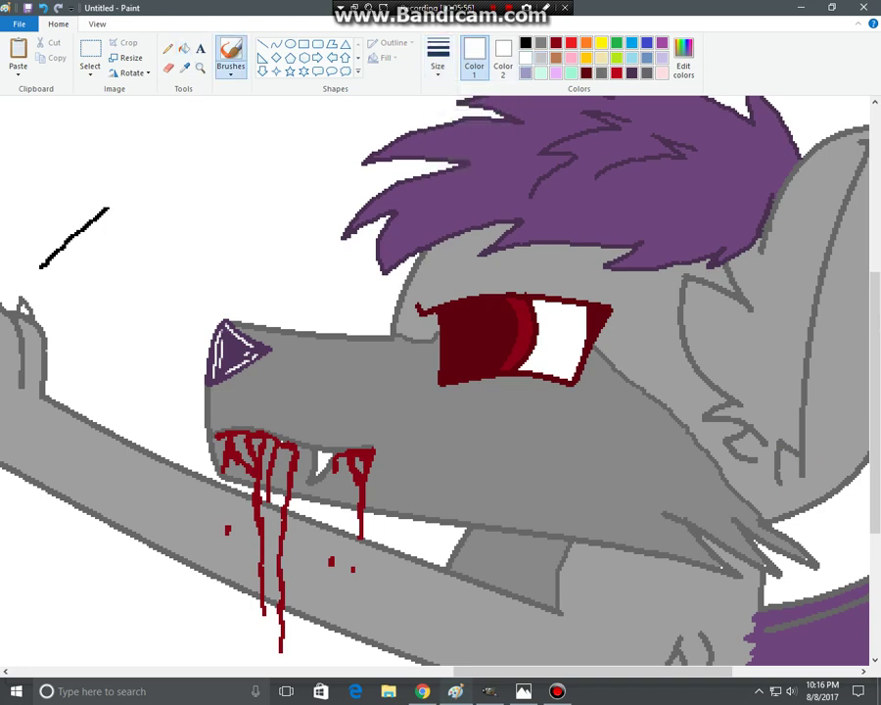
pyautogui.moveTo(495, 345)
pyautogui.mouseDown()
pyautogui.moveTo(529, 360)
pyautogui.moveTo(531, 329)
pyautogui.moveTo(502, 311)
pyautogui.moveTo(474, 335)
pyautogui.mouseUp()
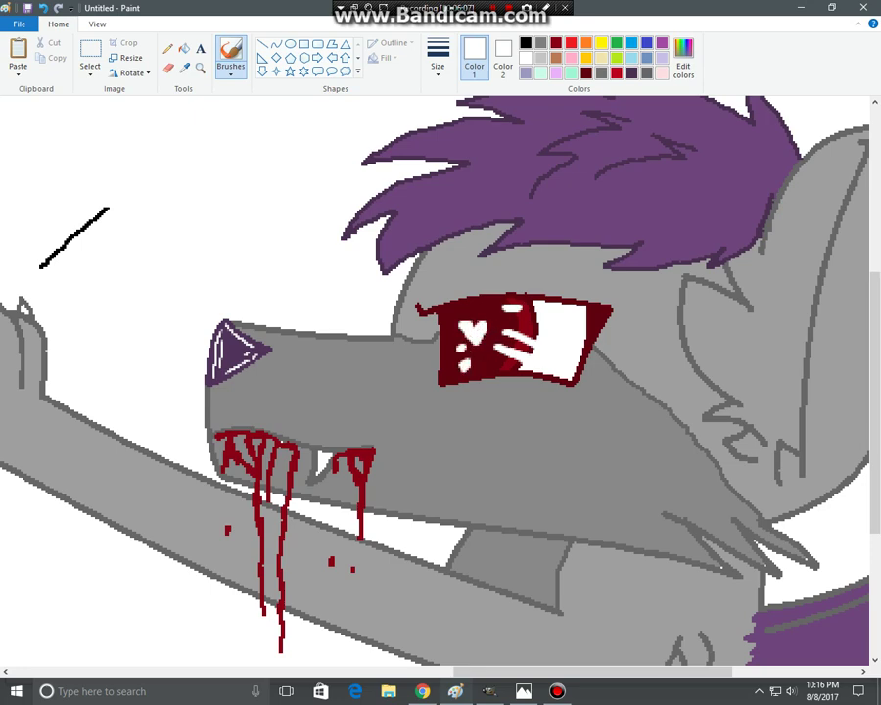
# Step: Delete the small reference picture of the red-winged wolf from the canvas
pyautogui.click(97, 24)
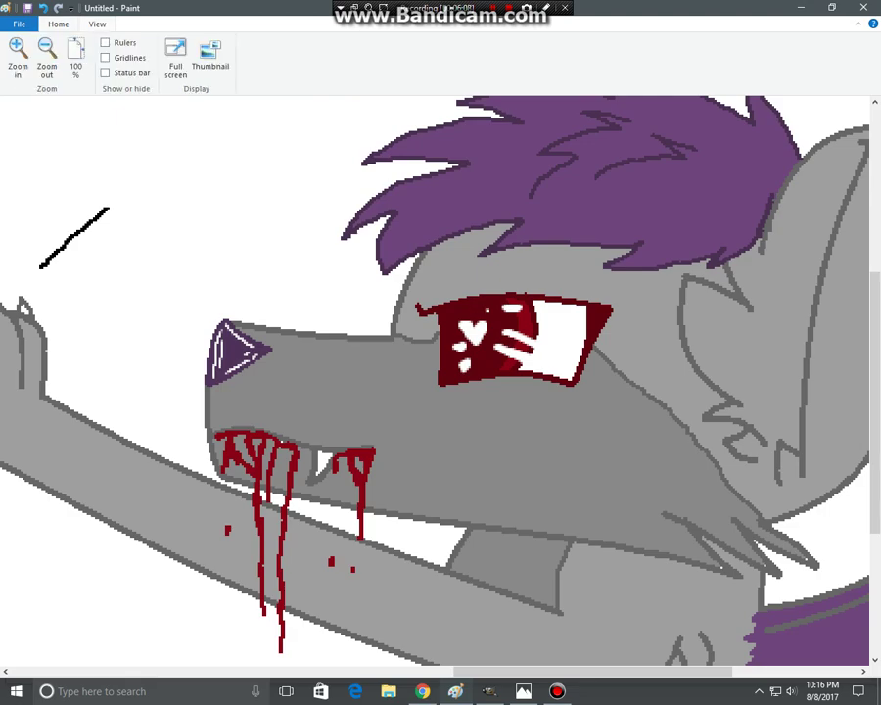
pyautogui.click(46, 56)
pyautogui.click(46, 57)
pyautogui.click(57, 24)
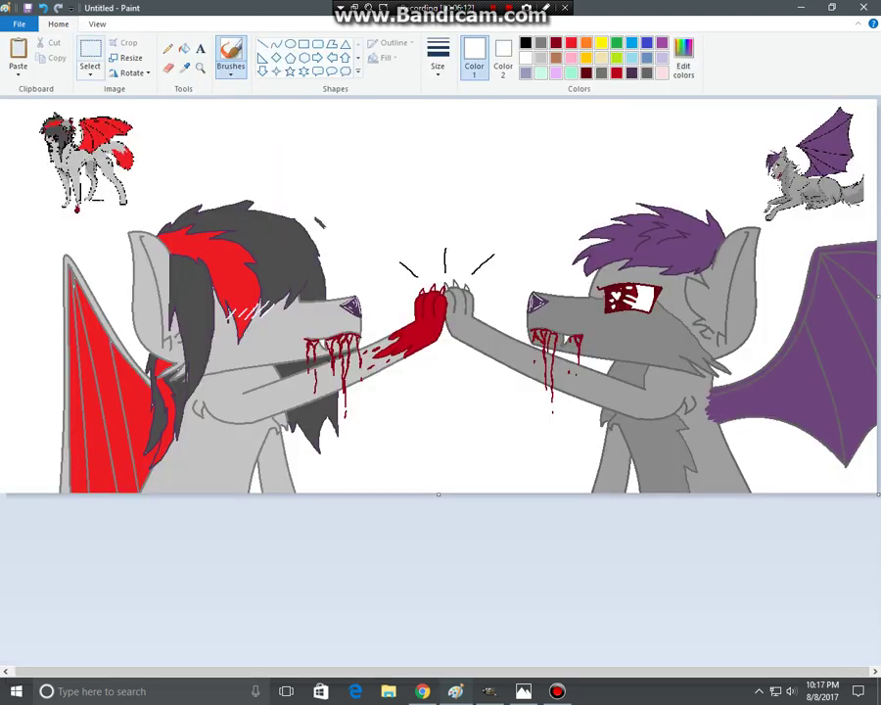
pyautogui.click(90, 51)
pyautogui.moveTo(19, 102); pyautogui.dragTo(142, 213)
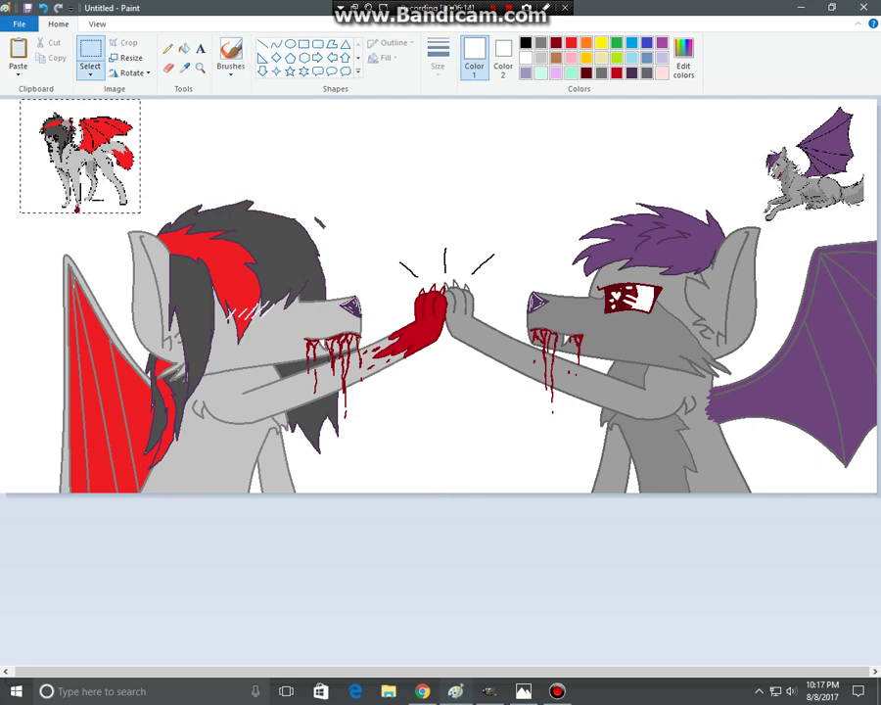
pyautogui.rightClick(74, 165)
pyautogui.click(109, 263)
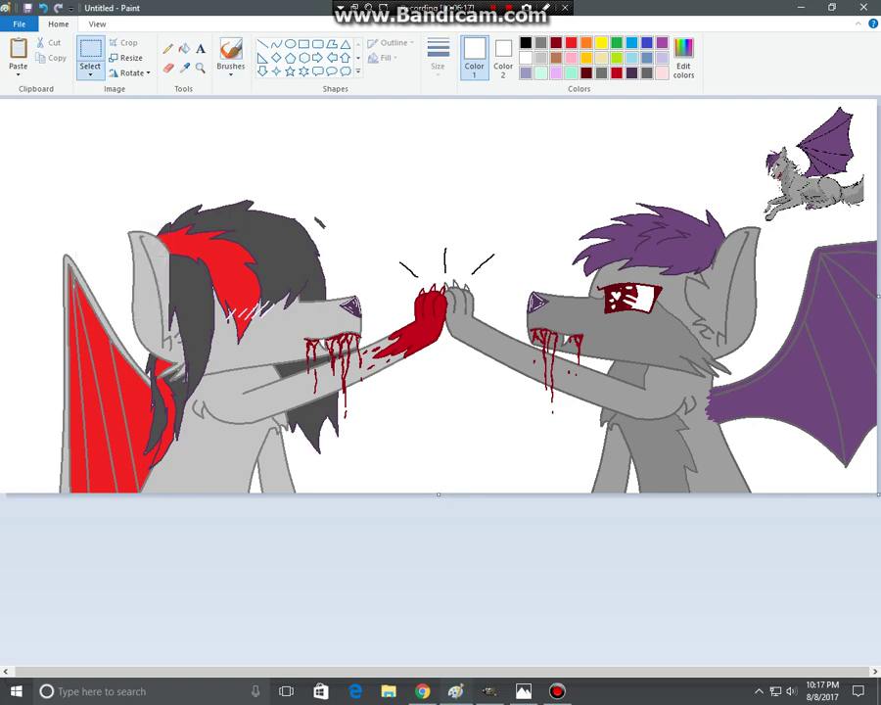
# Step: Delete the stray dark mark beside the light grey wolf's hair and the reference picture of the purple-winged wolf
pyautogui.rightClick(319, 221)
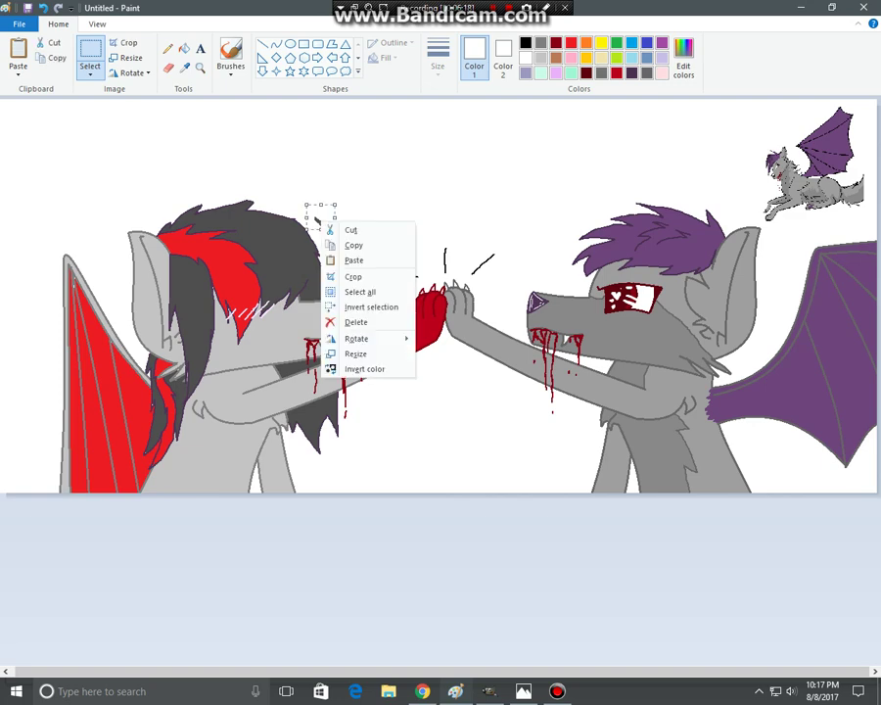
pyautogui.click(354, 321)
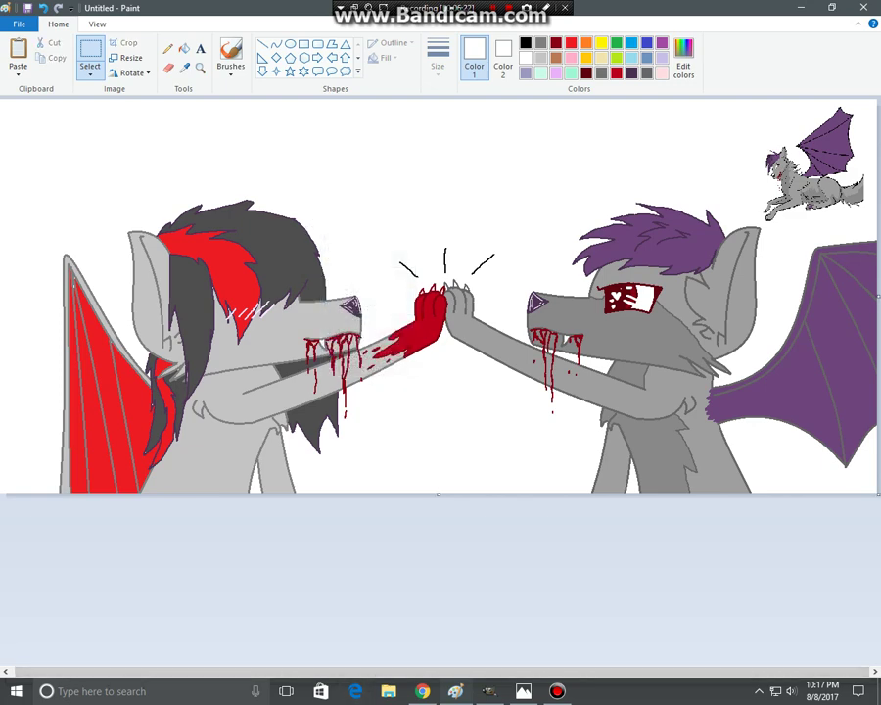
pyautogui.moveTo(761, 98); pyautogui.dragTo(877, 223)
pyautogui.rightClick(812, 143)
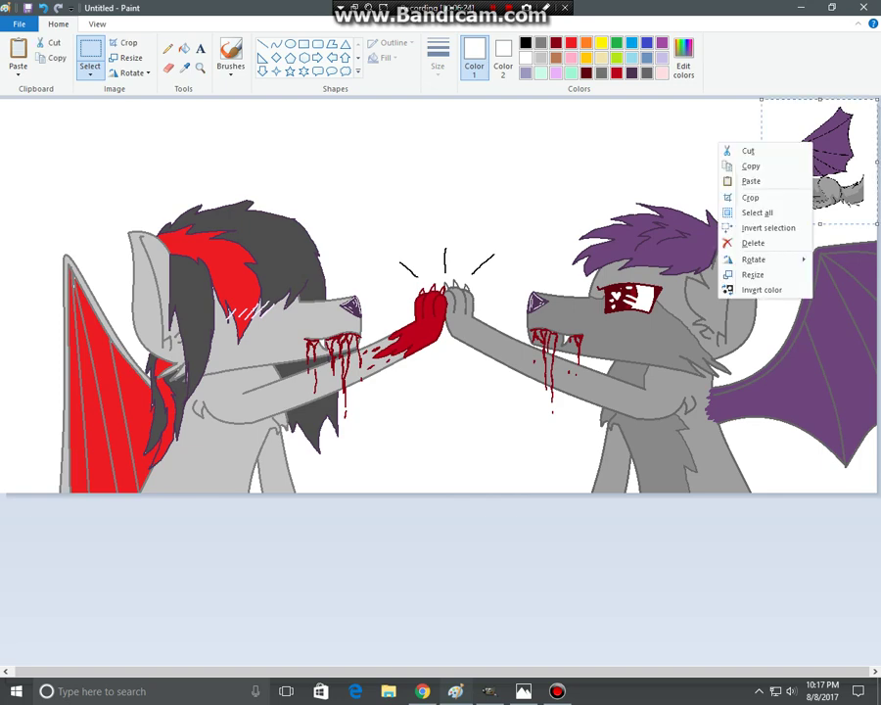
pyautogui.click(753, 243)
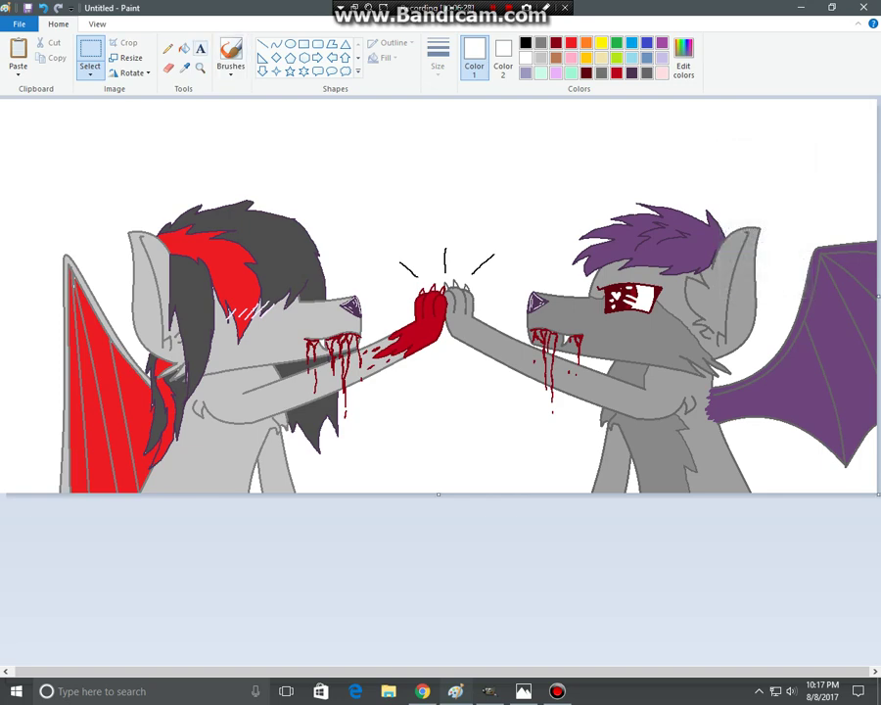
# Step: Fill the background black above the wolves, between their bodies and in the gaps under the purple-haired wolf's jaw
pyautogui.click(201, 49)
pyautogui.click(526, 43)
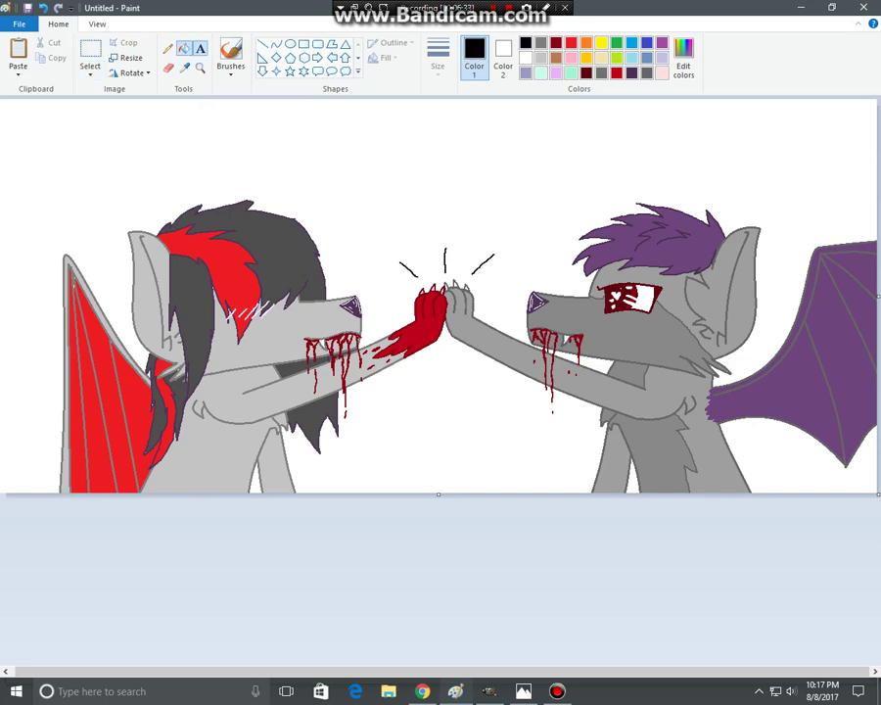
pyautogui.click(184, 49)
pyautogui.click(338, 166)
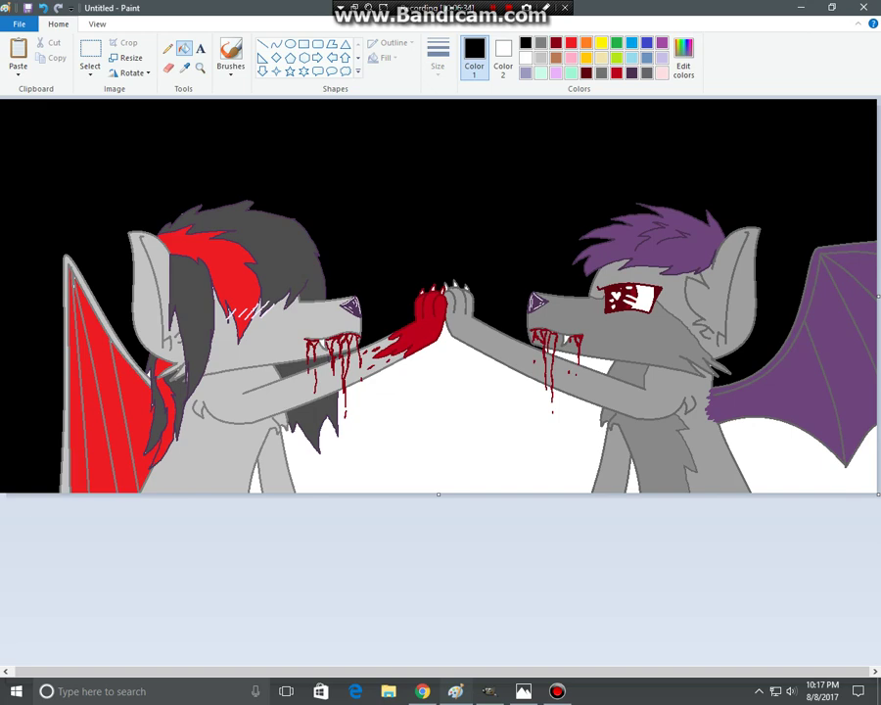
pyautogui.click(440, 421)
pyautogui.click(591, 365)
pyautogui.click(566, 356)
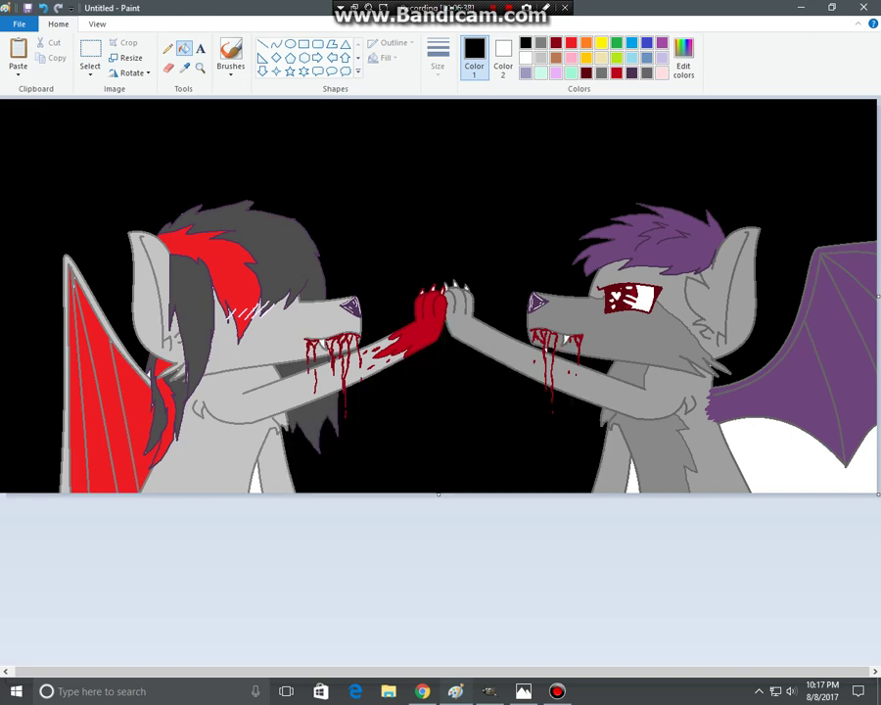
# Step: Fill the white areas below the purple wing and beside both wolves' front legs with black, undoing any stray fills
pyautogui.click(546, 351)
pyautogui.hotkey('ctrl', 'z')
pyautogui.click(795, 456)
pyautogui.click(634, 479)
pyautogui.click(256, 481)
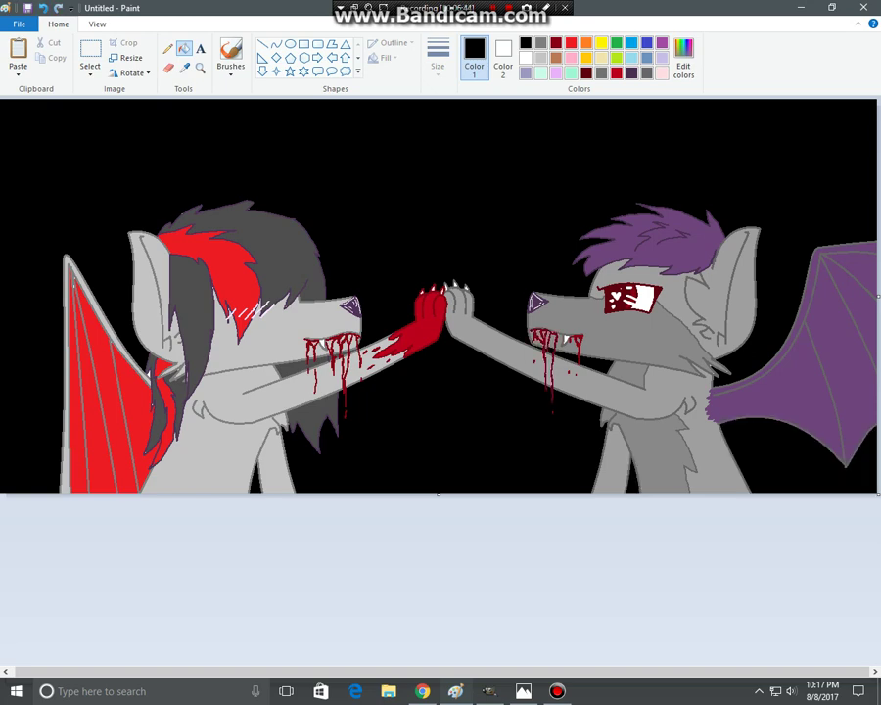
pyautogui.click(214, 312)
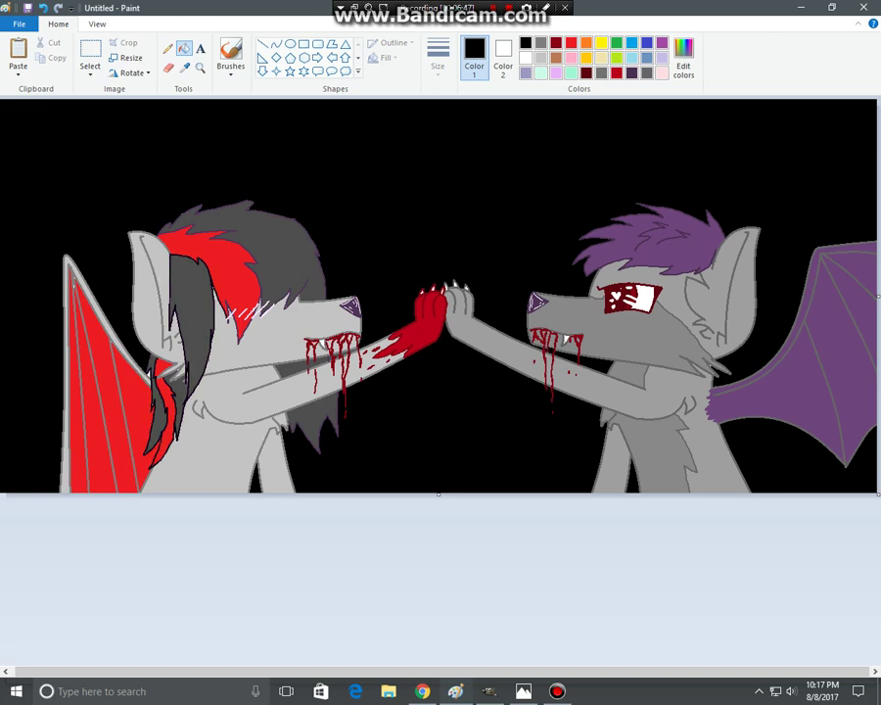
pyautogui.hotkey('ctrl', 'z')
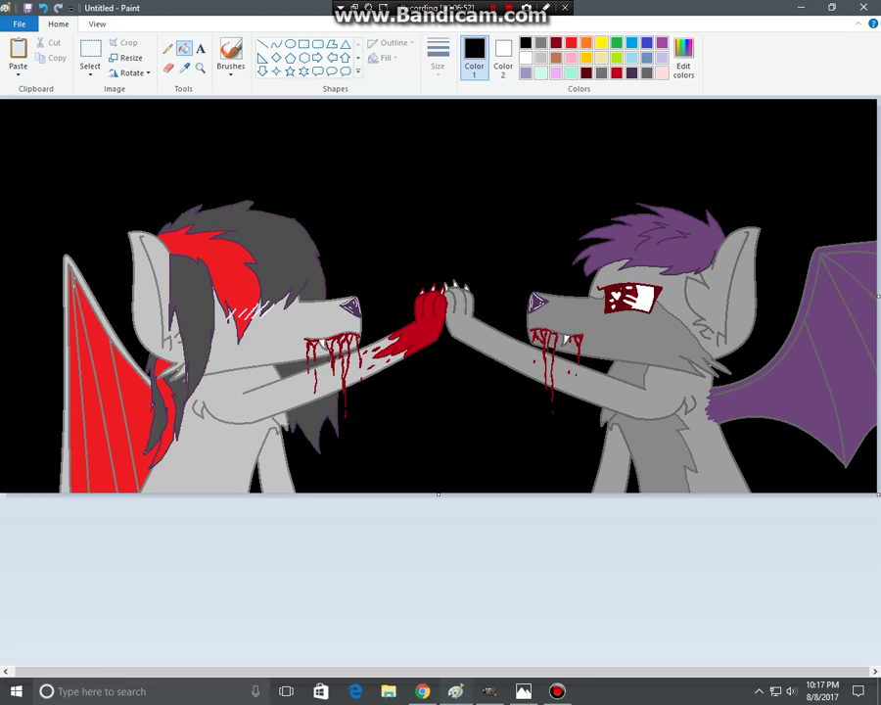
# Step: View the coloured drawing in full screen
pyautogui.click(97, 25)
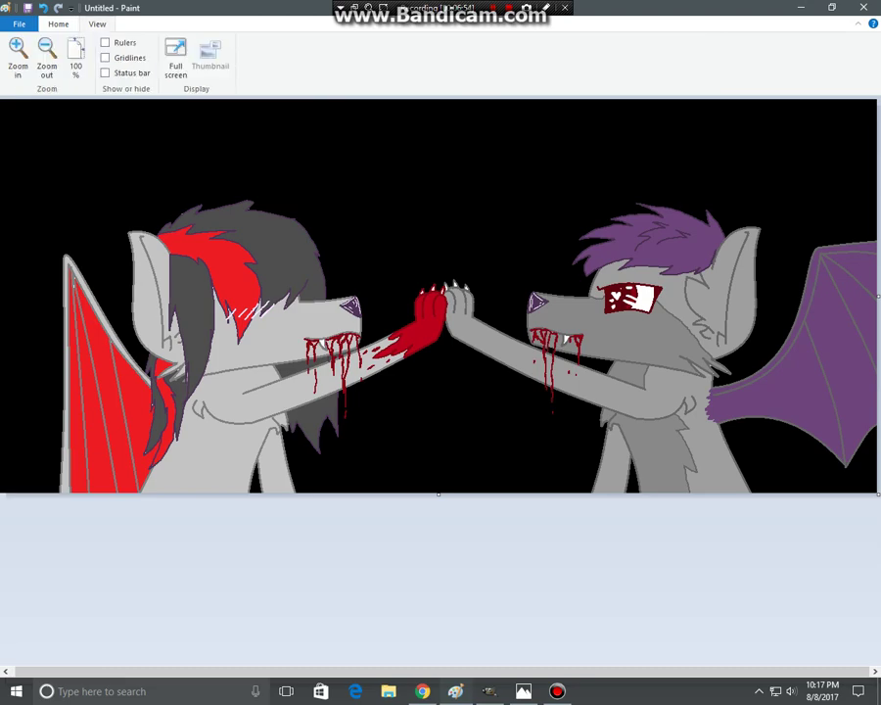
pyautogui.click(175, 57)
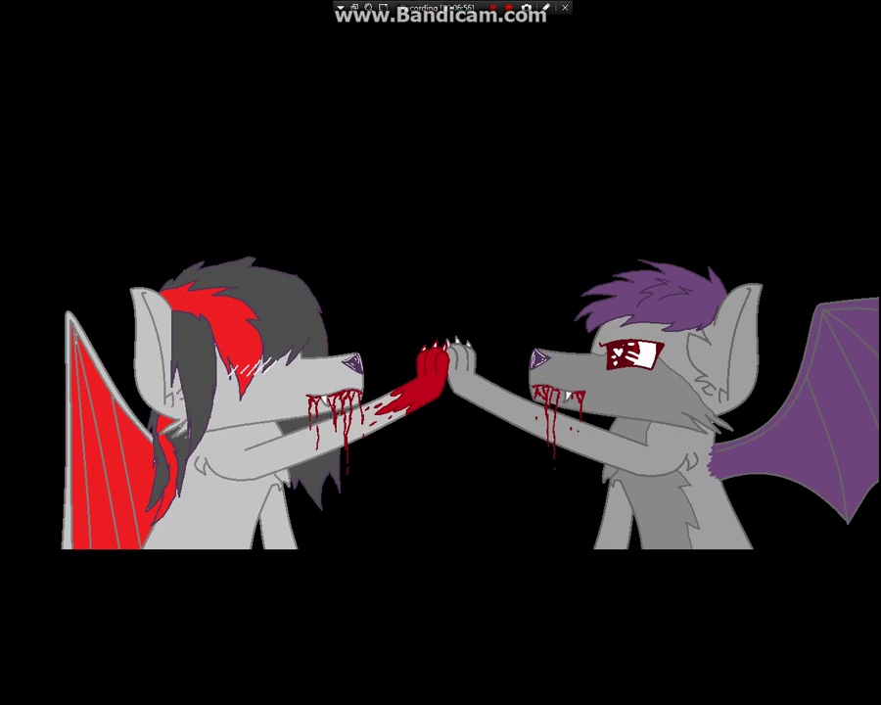